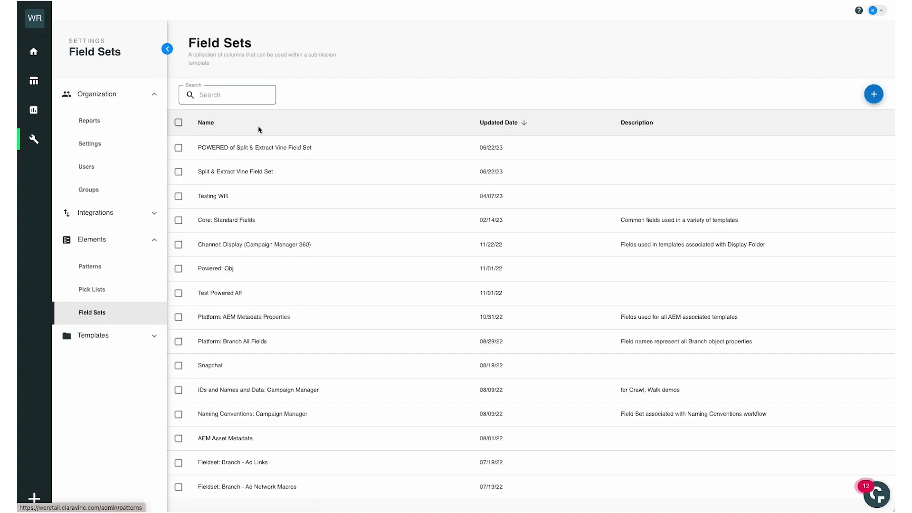
pyautogui.click(262, 177)
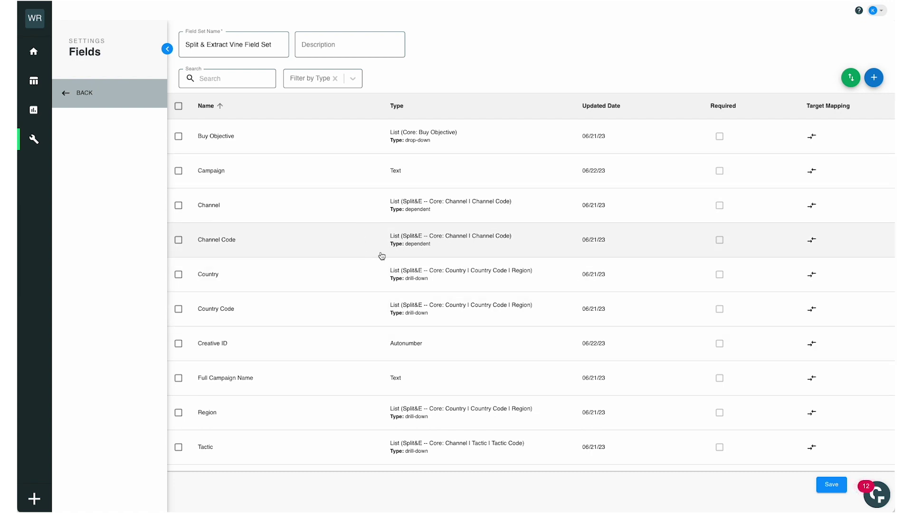
pyautogui.scroll(-1, 380, 254)
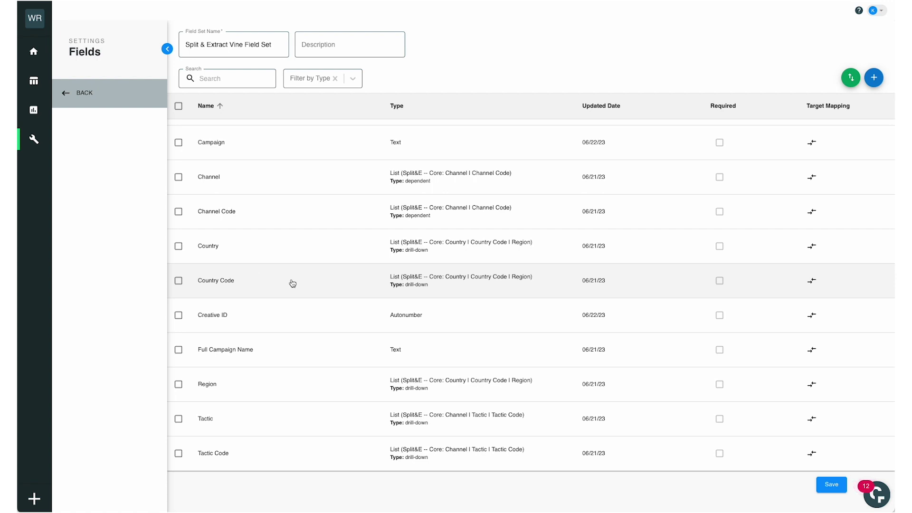
pyautogui.scroll(1, 293, 284)
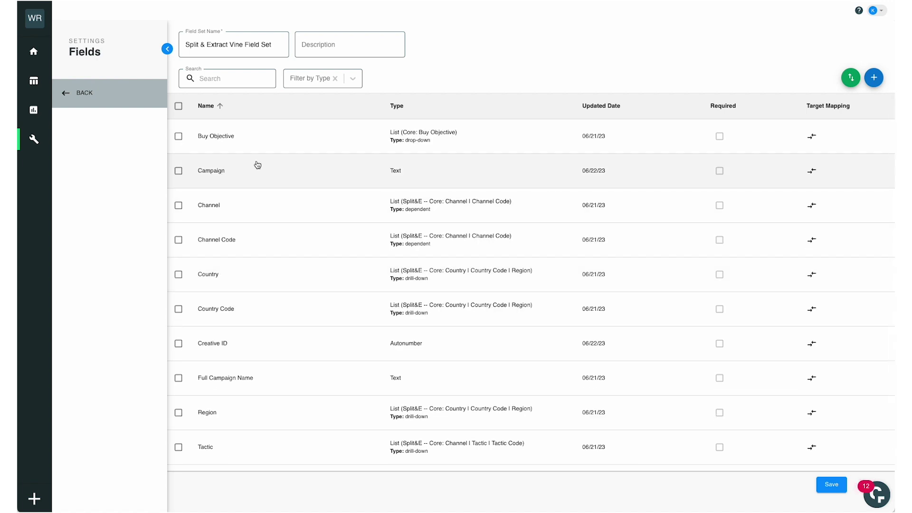
pyautogui.click(323, 51)
pyautogui.hotkey('ctrl', 'v')
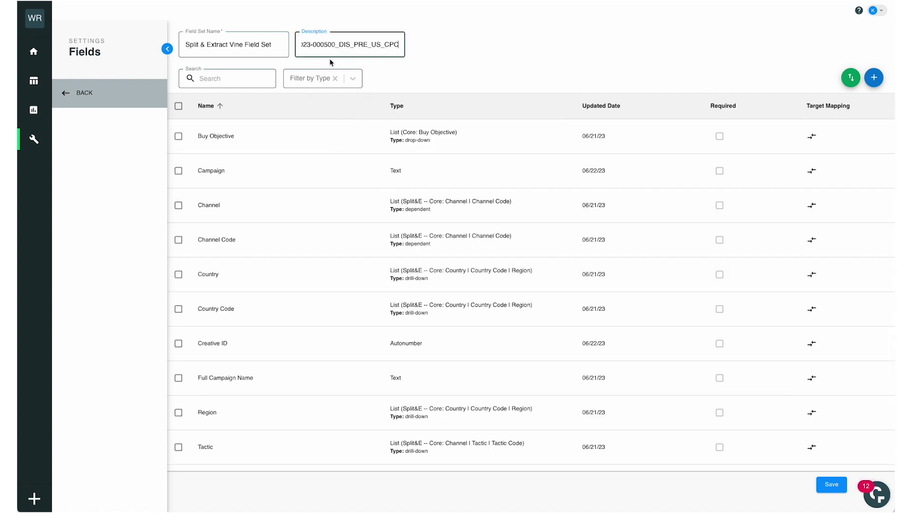
# Step: Examine the underscore-separated parts of the pasted campaign name in the field set's description
pyautogui.tripleClick(328, 45)
pyautogui.click(334, 45)
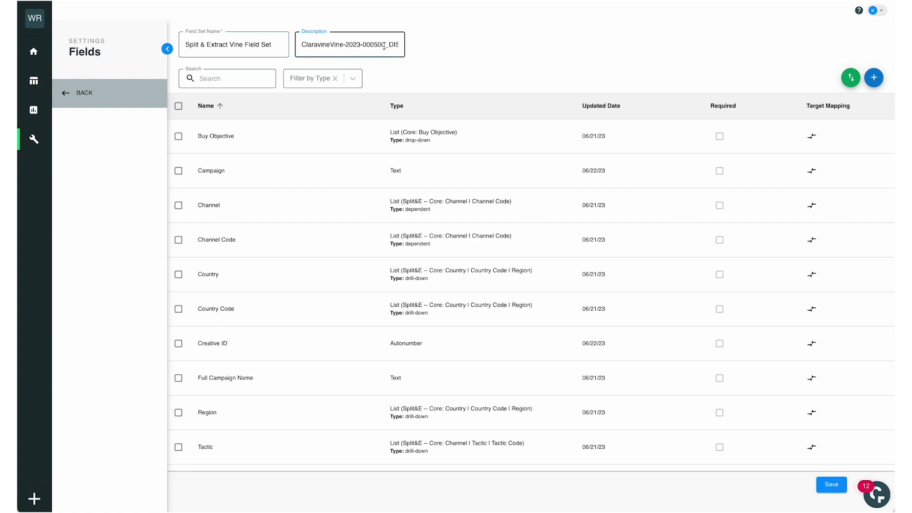
pyautogui.moveTo(386, 45); pyautogui.dragTo(292, 47)
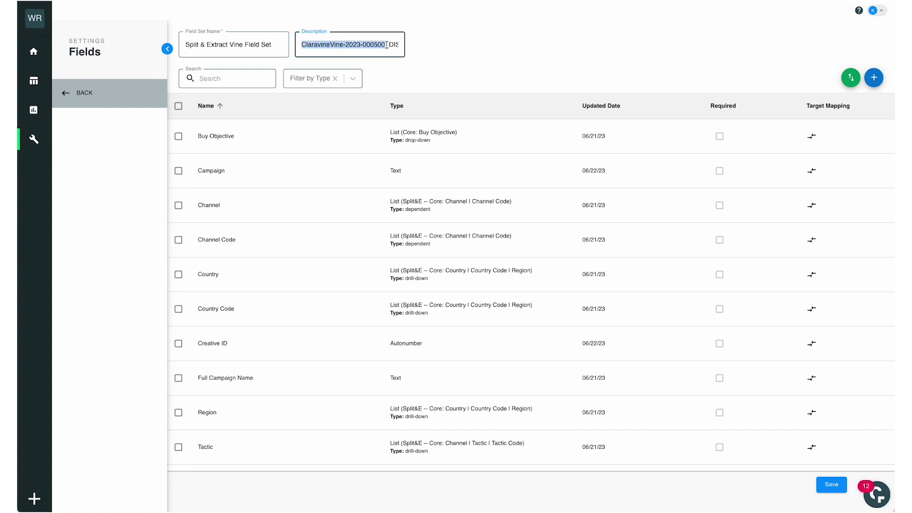
pyautogui.moveTo(387, 45); pyautogui.dragTo(400, 45)
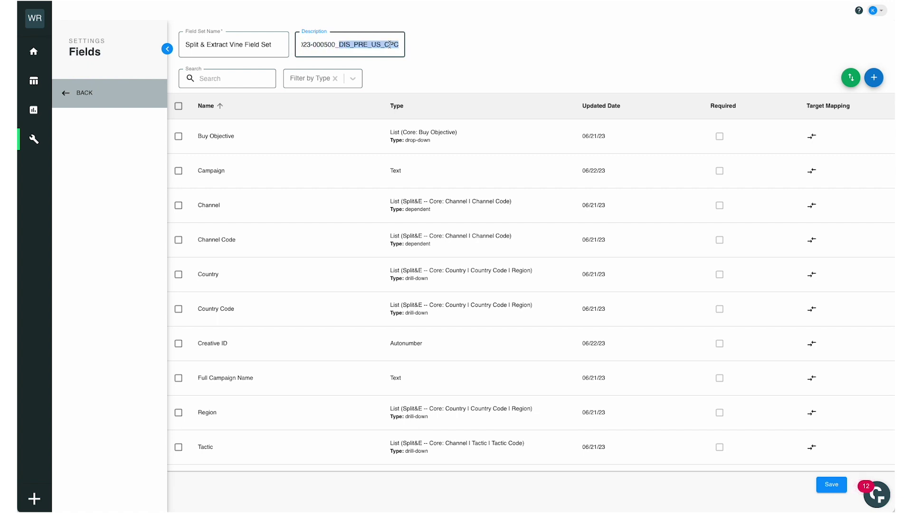
pyautogui.click(389, 45)
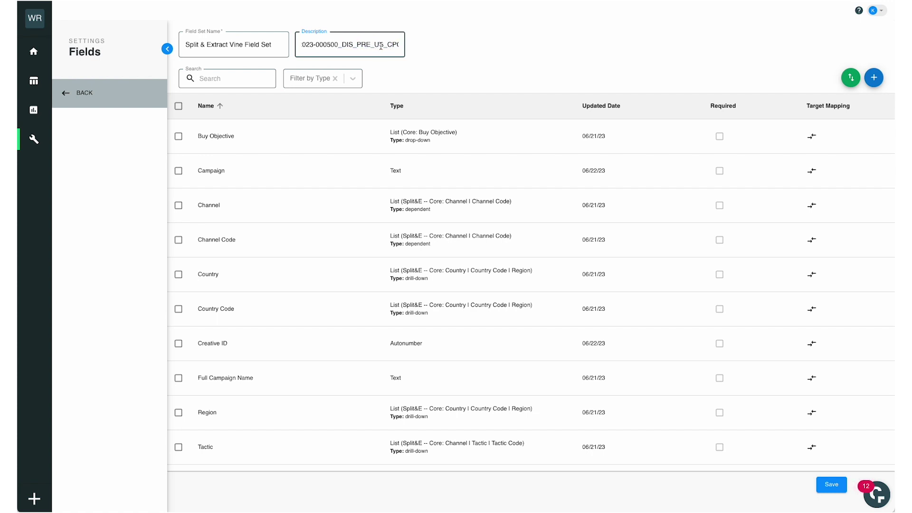
pyautogui.click(507, 37)
# Step: Set the Campaign field to Split and Extract on Delimiter, taking its data from Full Campaign Name
pyautogui.click(316, 182)
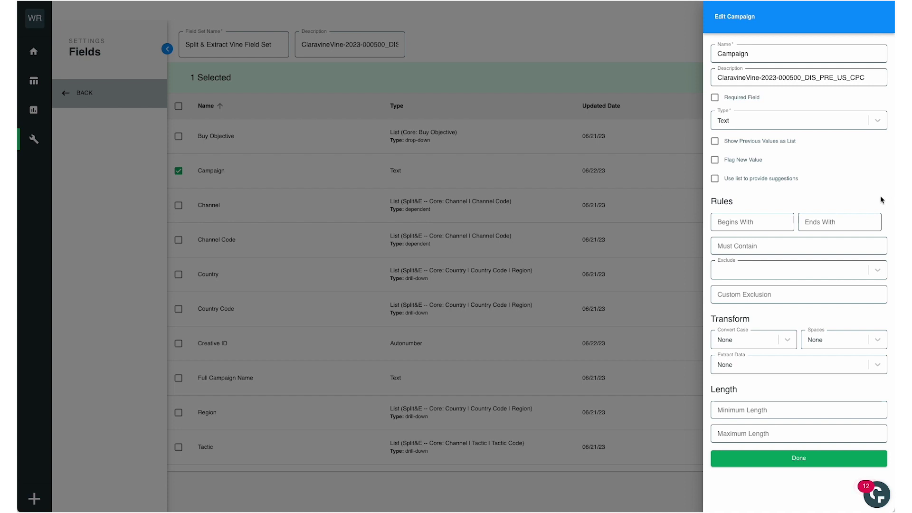
pyautogui.click(753, 368)
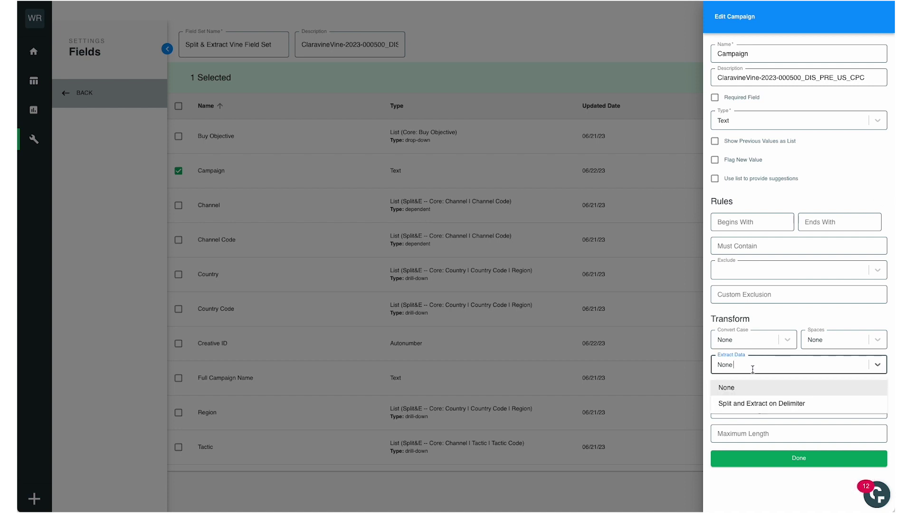
pyautogui.click(762, 405)
pyautogui.click(758, 392)
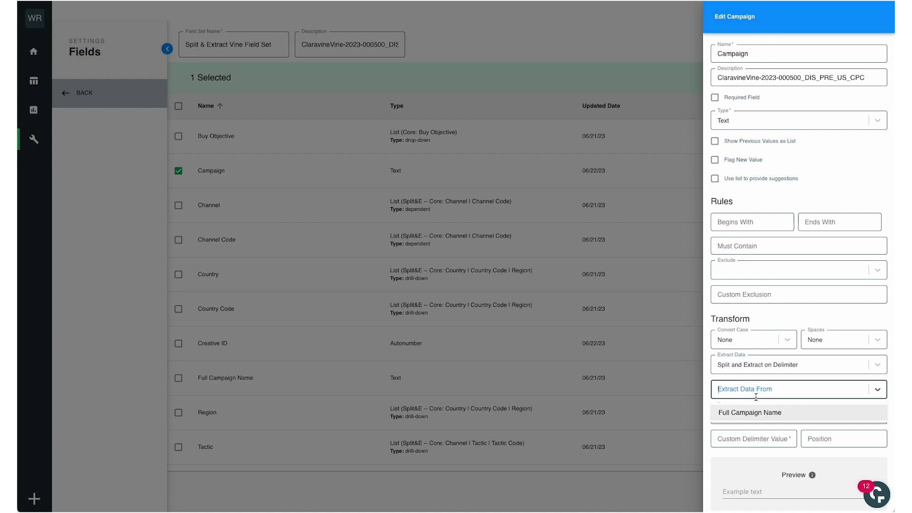
pyautogui.click(753, 414)
pyautogui.scroll(-2, 788, 391)
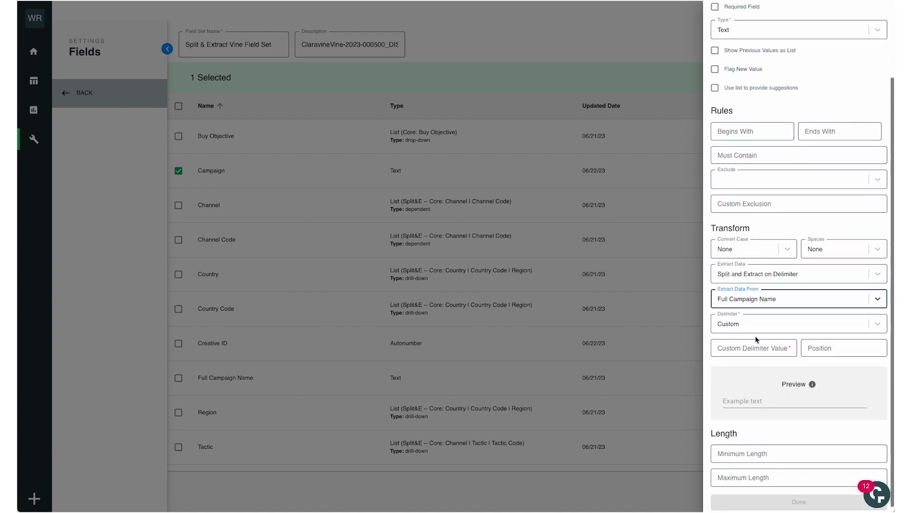
# Step: Set the Campaign field's delimiter to _ (underscore) and its extraction position to 1
pyautogui.click(748, 324)
pyautogui.click(761, 363)
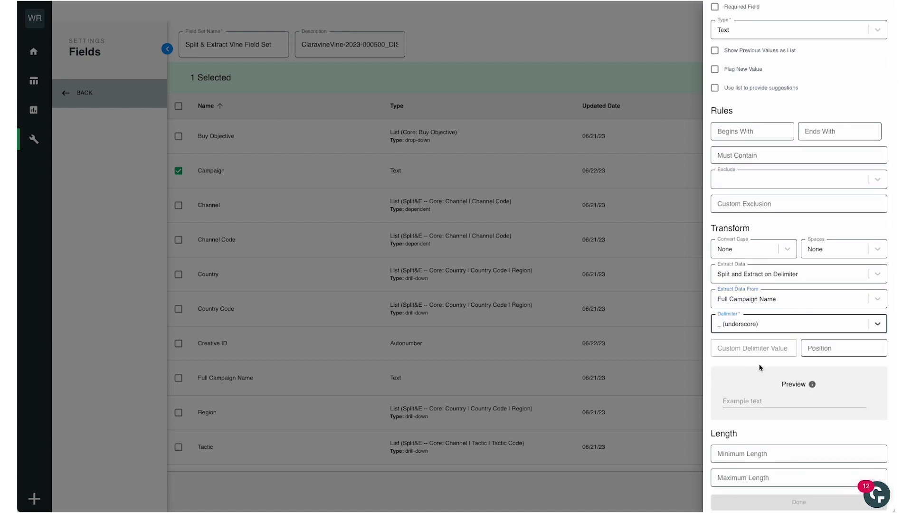
pyautogui.click(817, 346)
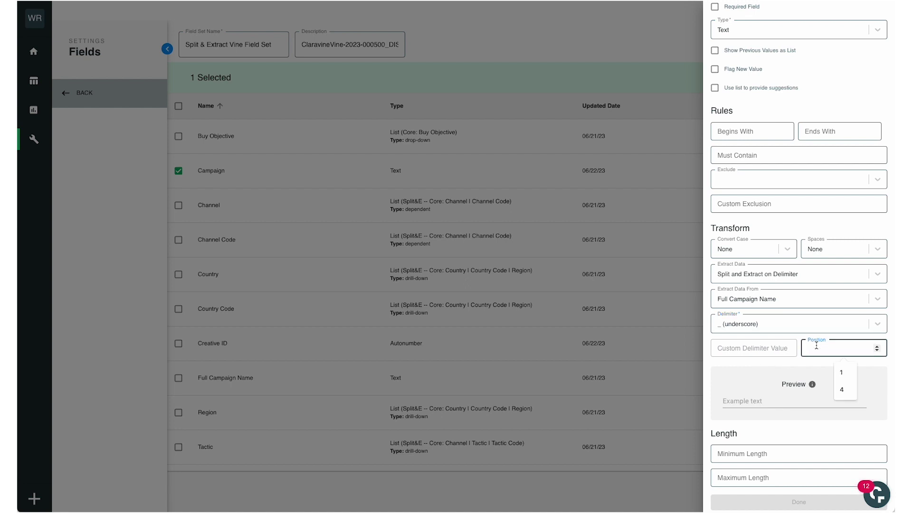
pyautogui.click(842, 373)
pyautogui.click(777, 392)
pyautogui.scroll(-1, 777, 392)
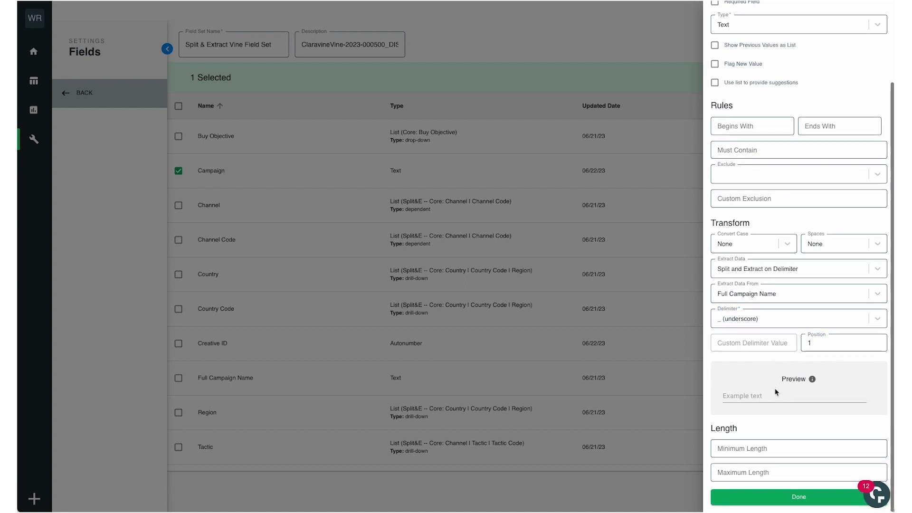
pyautogui.moveTo(813, 381)
pyautogui.click(746, 399)
pyautogui.hotkey('ctrl', 'v')
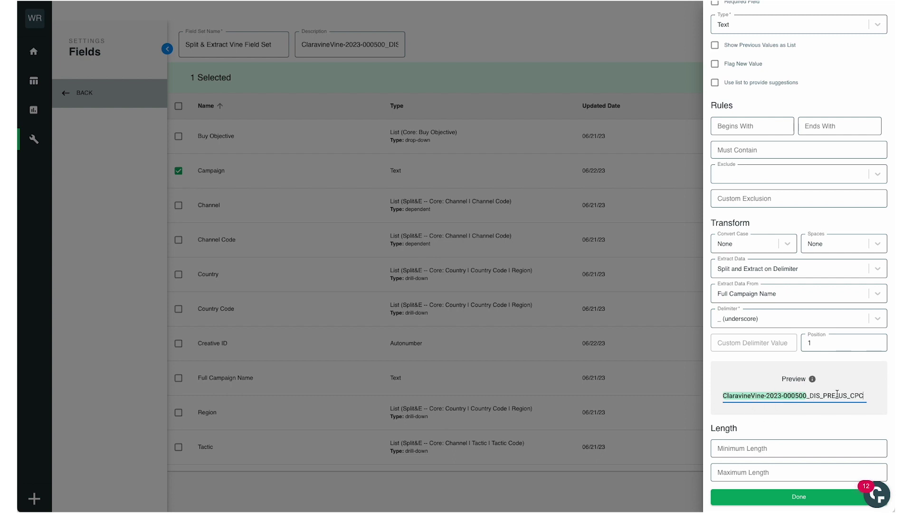
pyautogui.click(830, 497)
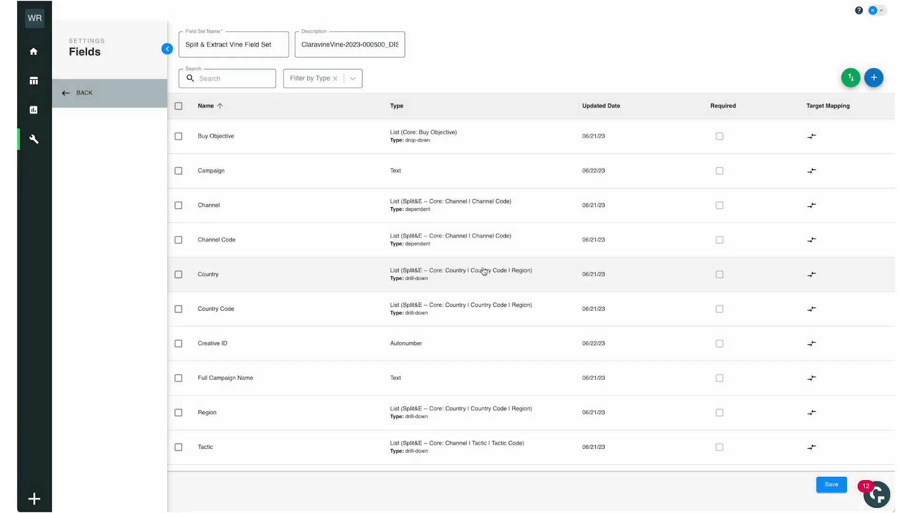
# Step: Set the Channel Code field to Split and Extract on Delimiter, taking its data from Full Campaign Name
pyautogui.click(314, 243)
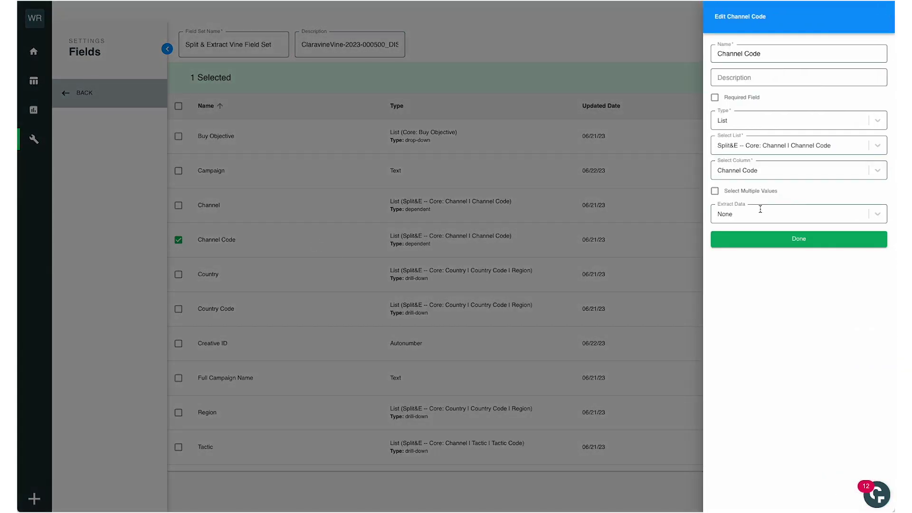
pyautogui.click(760, 212)
pyautogui.click(761, 253)
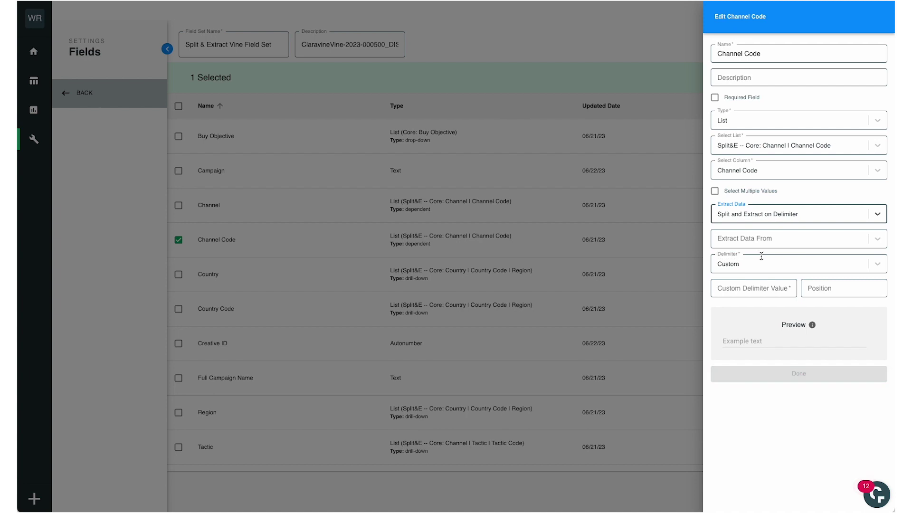
pyautogui.click(757, 239)
pyautogui.click(757, 261)
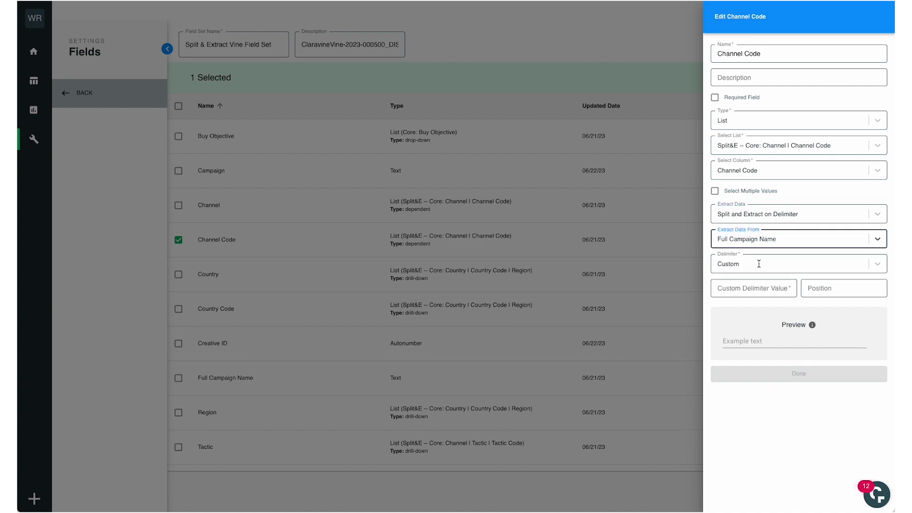
pyautogui.click(758, 264)
pyautogui.click(752, 302)
pyautogui.click(836, 287)
pyautogui.write('2')
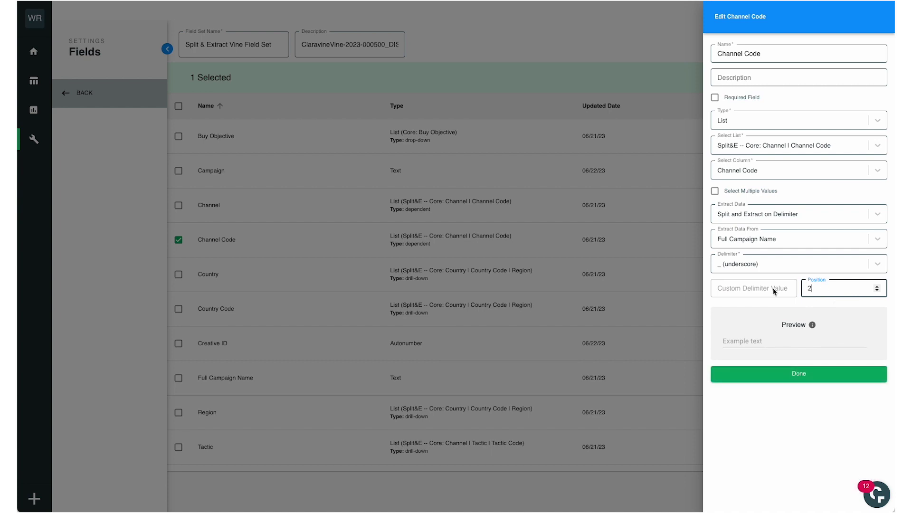
pyautogui.click(756, 352)
pyautogui.hotkey('ctrl', 'v')
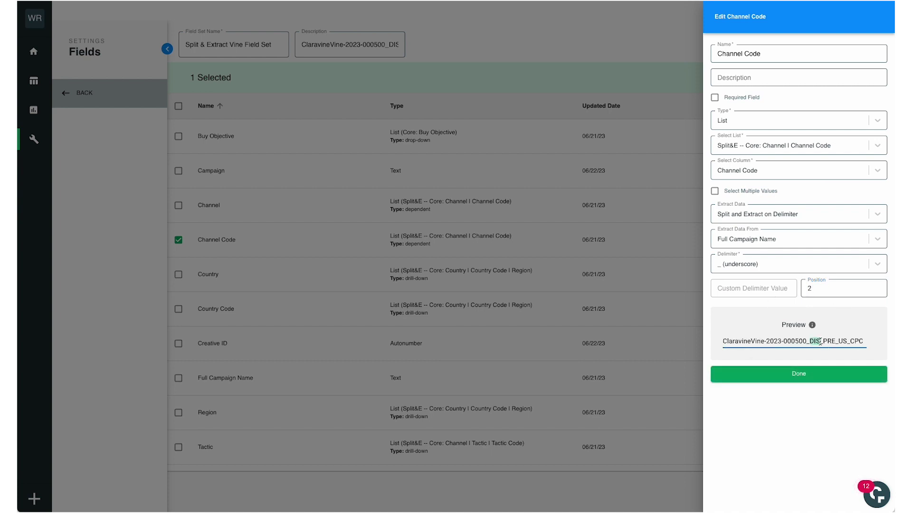
pyautogui.click(805, 378)
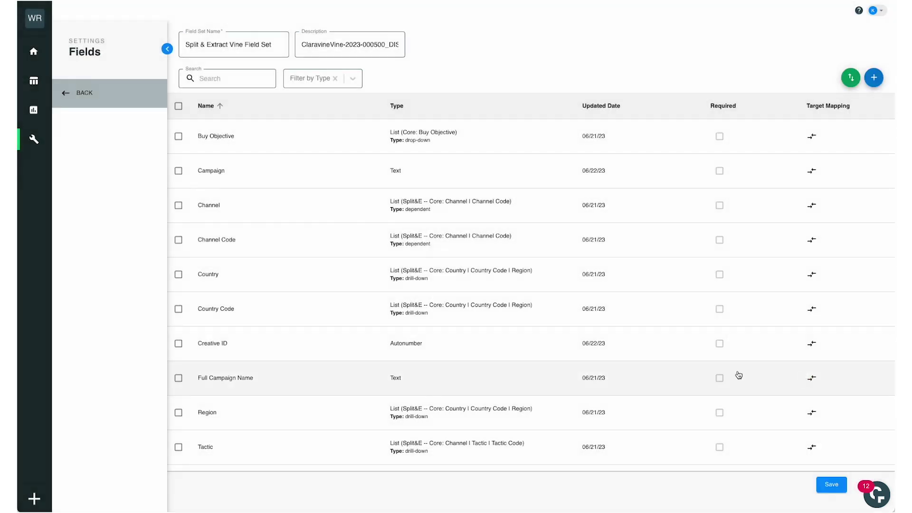
# Step: Set the Country Code field to Split and Extract on Delimiter, taking its data from Full Campaign Name
pyautogui.click(409, 315)
pyautogui.click(766, 232)
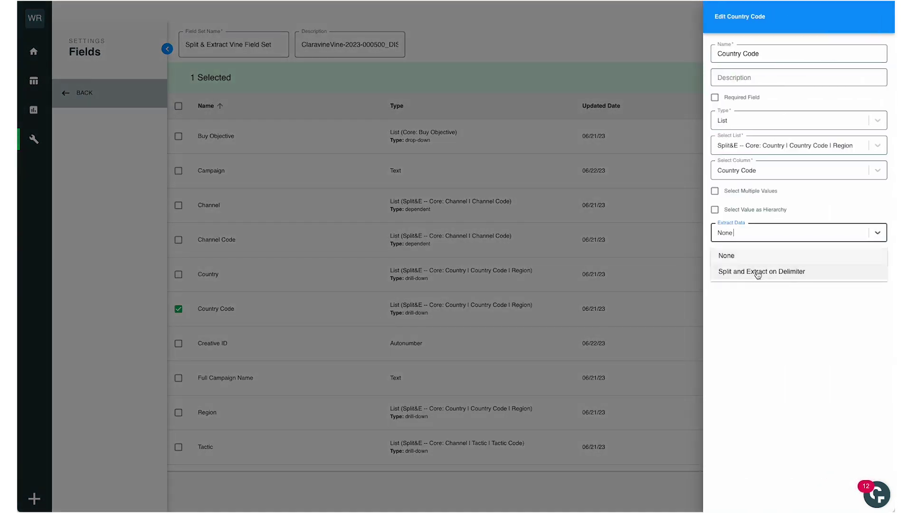
pyautogui.click(758, 273)
pyautogui.click(758, 260)
pyautogui.click(754, 280)
# Step: Set the Country Code field's delimiter to _ (underscore) and its extraction position to 3
pyautogui.click(765, 285)
pyautogui.click(742, 321)
pyautogui.click(820, 306)
pyautogui.write('3')
pyautogui.click(779, 358)
pyautogui.hotkey('ctrl', 'v')
pyautogui.click(813, 307)
pyautogui.press('Up')
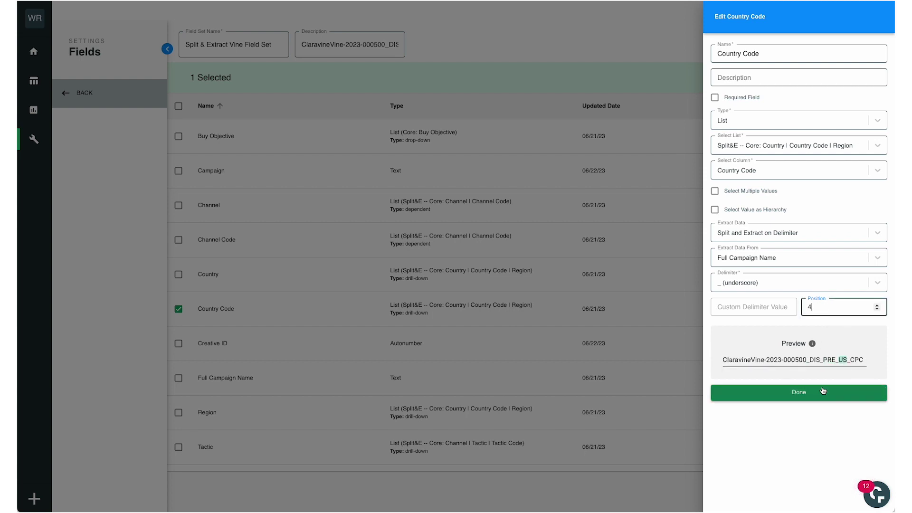
pyautogui.click(775, 391)
# Step: Set the Tactic Code field to Split and Extract on Delimiter, taking its data from Full Campaign Name
pyautogui.scroll(-1, 350, 313)
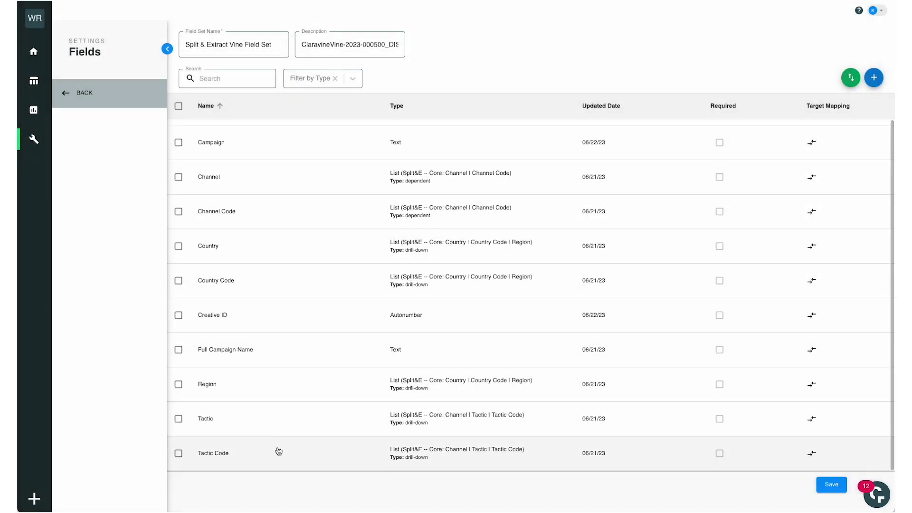
pyautogui.click(277, 452)
pyautogui.click(764, 232)
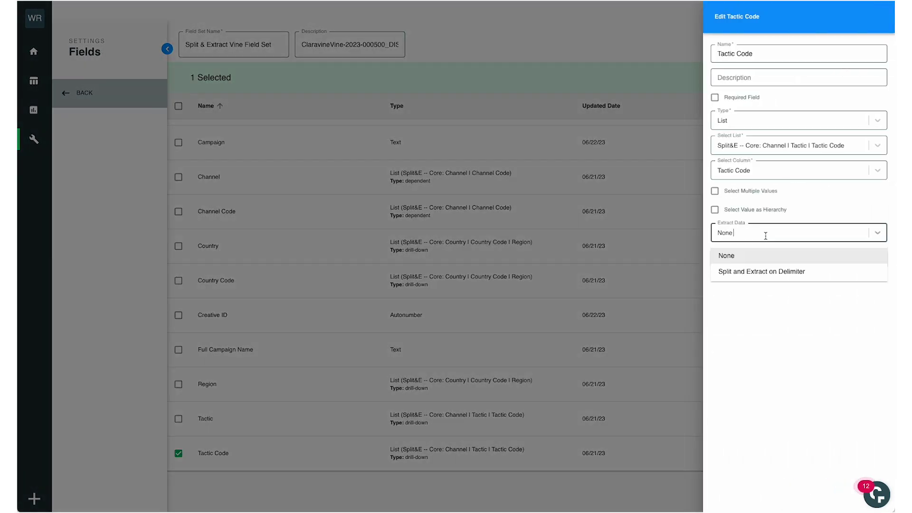
pyautogui.click(758, 273)
pyautogui.click(767, 259)
pyautogui.click(760, 281)
pyautogui.click(766, 286)
pyautogui.click(755, 320)
pyautogui.click(831, 303)
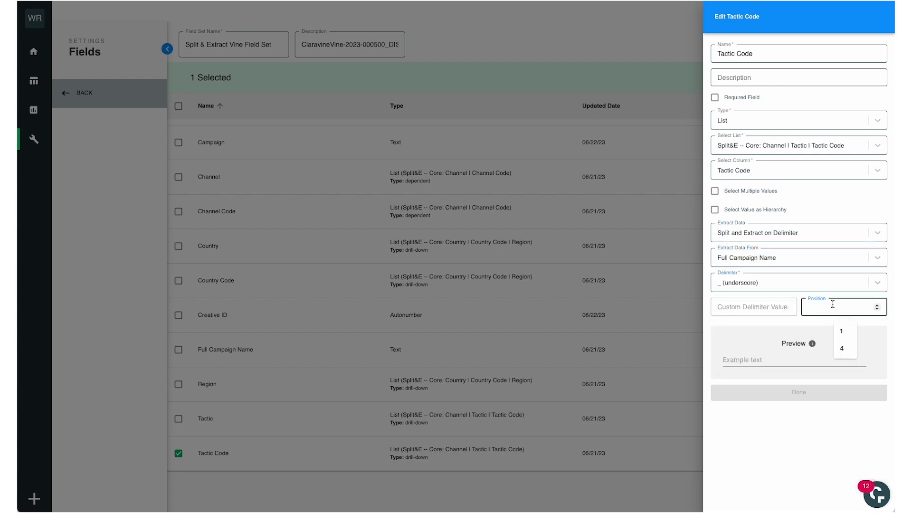
pyautogui.write('3')
pyautogui.click(785, 362)
pyautogui.hotkey('ctrl', 'v')
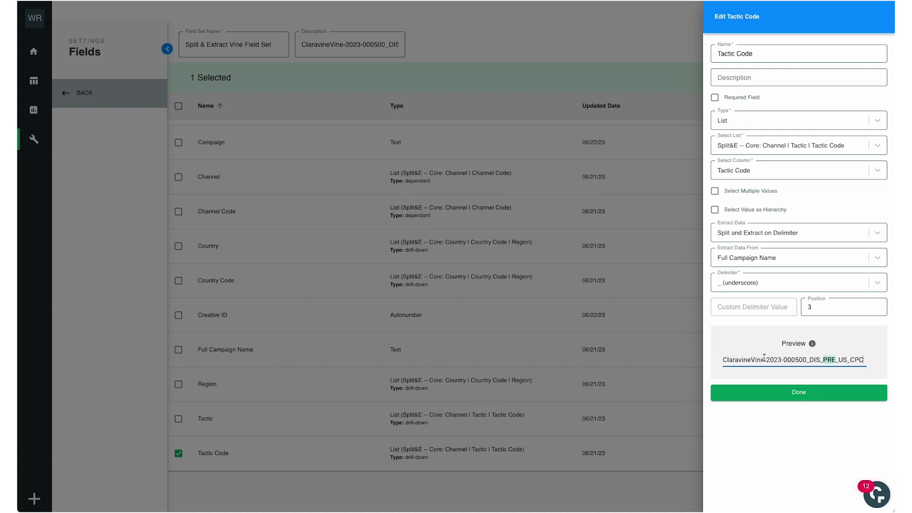
pyautogui.click(814, 397)
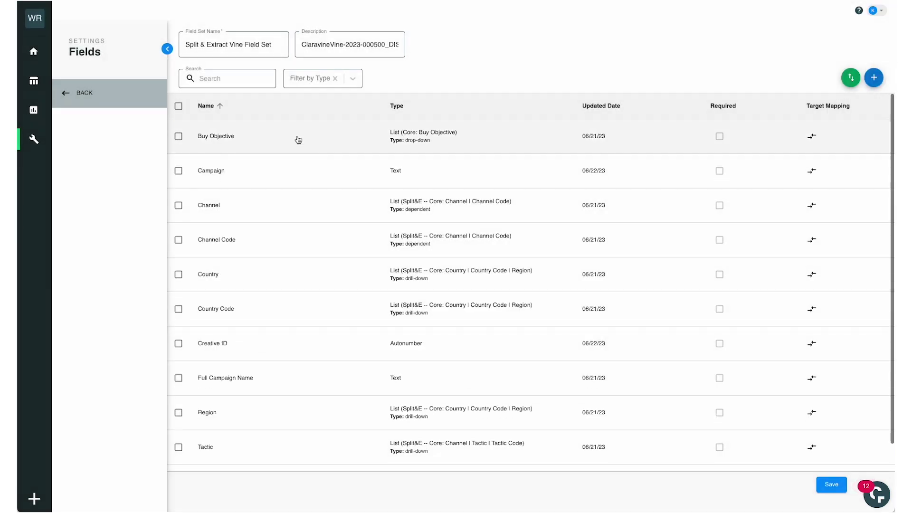
# Step: Set the Buy Objective field to Split and Extract on Delimiter, taking its data from Full Campaign Name
pyautogui.click(296, 141)
pyautogui.click(789, 189)
pyautogui.click(761, 232)
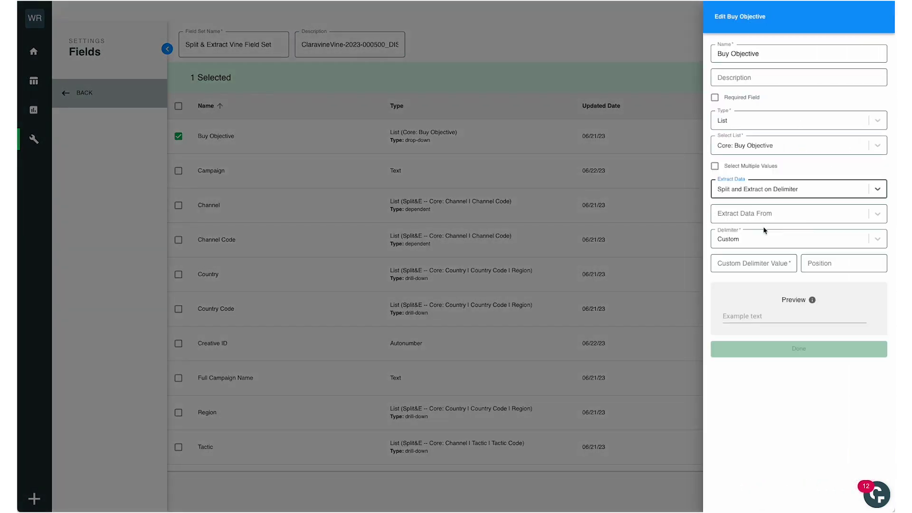
pyautogui.click(762, 214)
pyautogui.click(760, 234)
# Step: Set the Buy Objective field's extraction position to 5 and its delimiter to _ (underscore)
pyautogui.click(813, 264)
pyautogui.write('5')
pyautogui.click(768, 240)
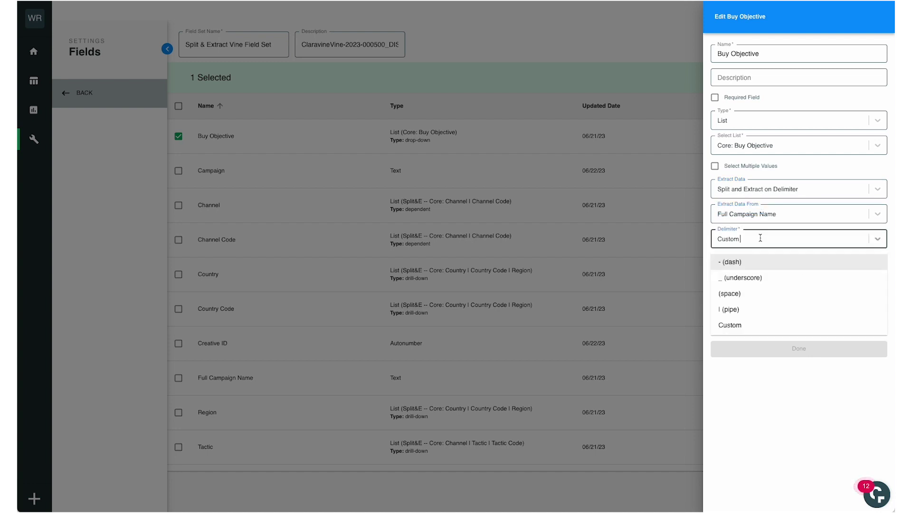
pyautogui.click(752, 274)
pyautogui.click(754, 316)
pyautogui.hotkey('ctrl', 'v')
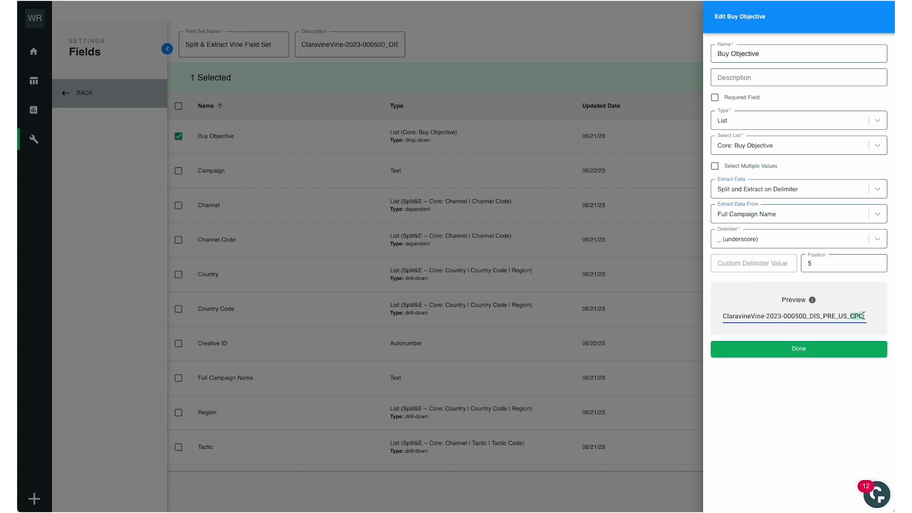
pyautogui.click(822, 353)
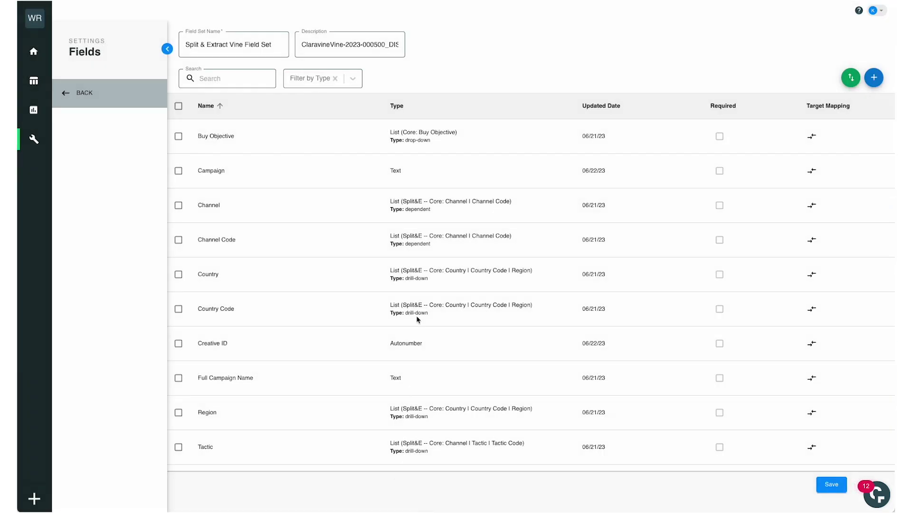
pyautogui.click(819, 487)
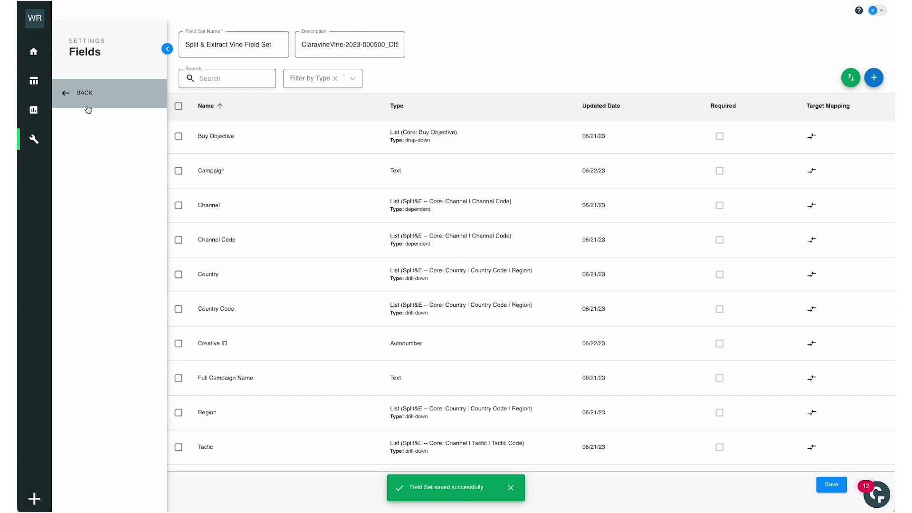
# Step: Search the templates for "split" and open a new submission from the Split & Extract Vine template
pyautogui.click(38, 83)
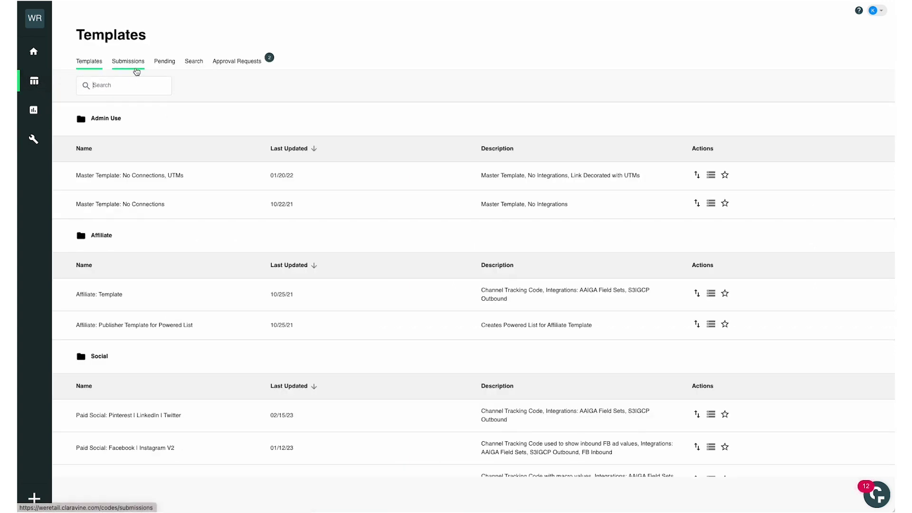
pyautogui.click(126, 85)
pyautogui.write('split')
pyautogui.click(129, 240)
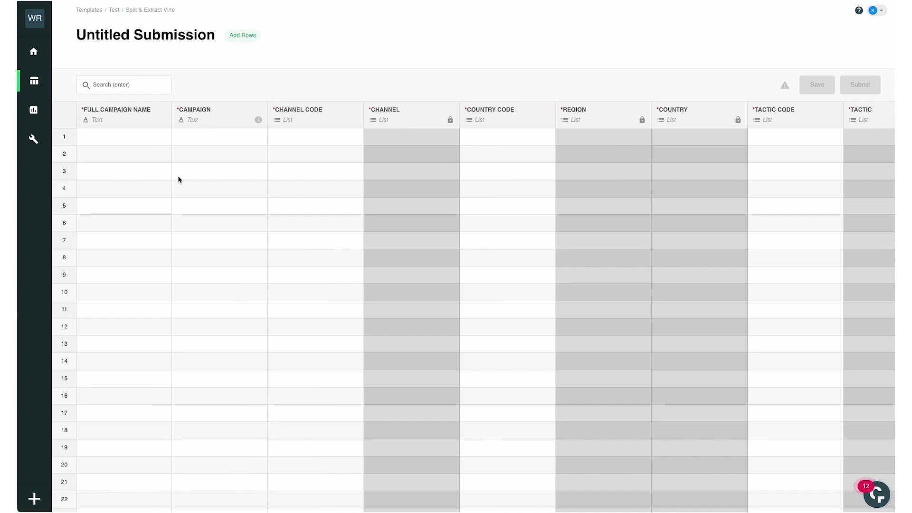
# Step: Paste the copied campaign names into the Full Campaign Name column, starting at row 1
pyautogui.hscroll(3, 261, 168)
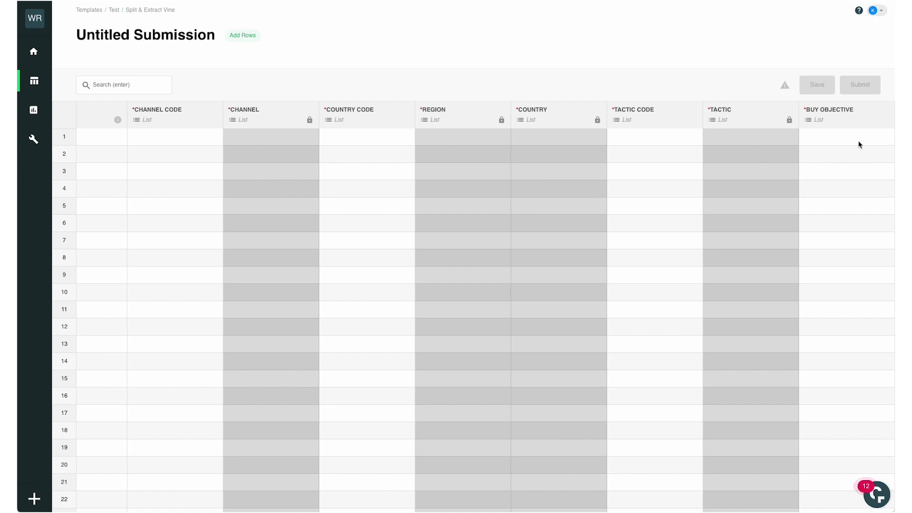
pyautogui.hscroll(-3, 563, 161)
pyautogui.click(115, 138)
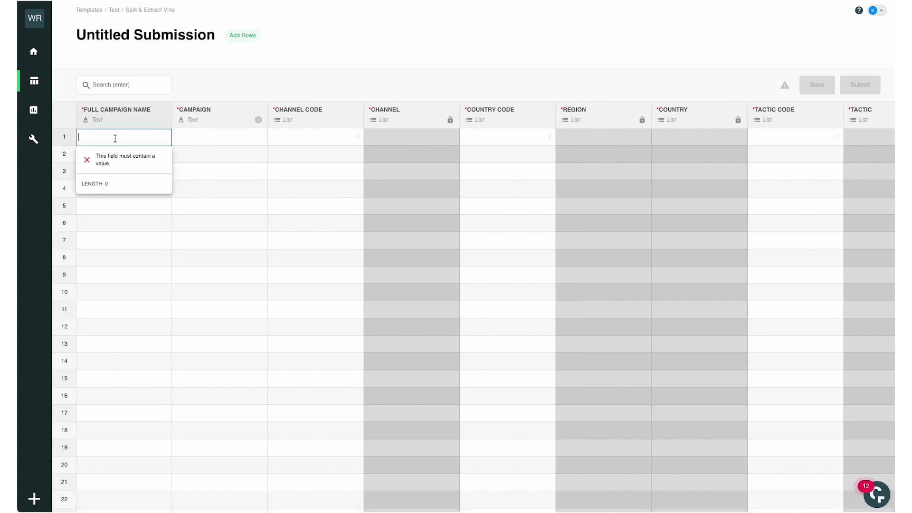
pyautogui.press('Tab')
pyautogui.click(114, 138)
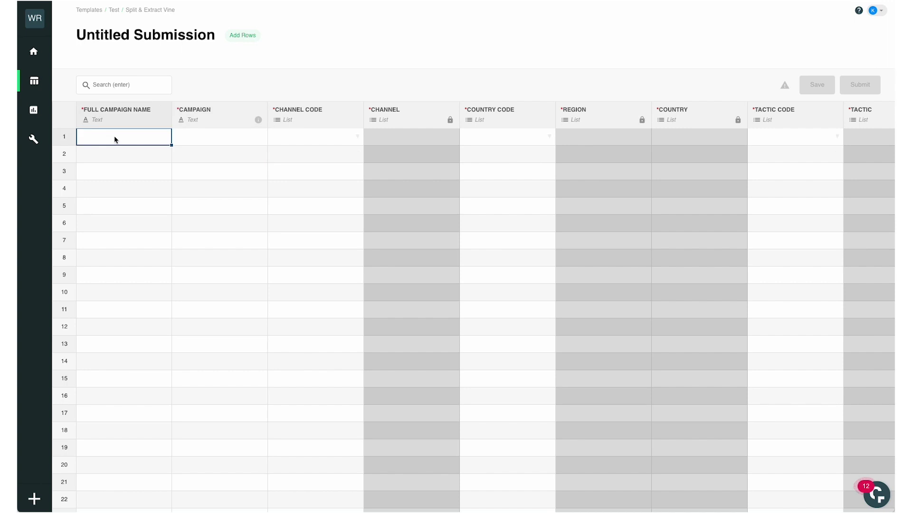
pyautogui.hotkey('ctrl', 'v')
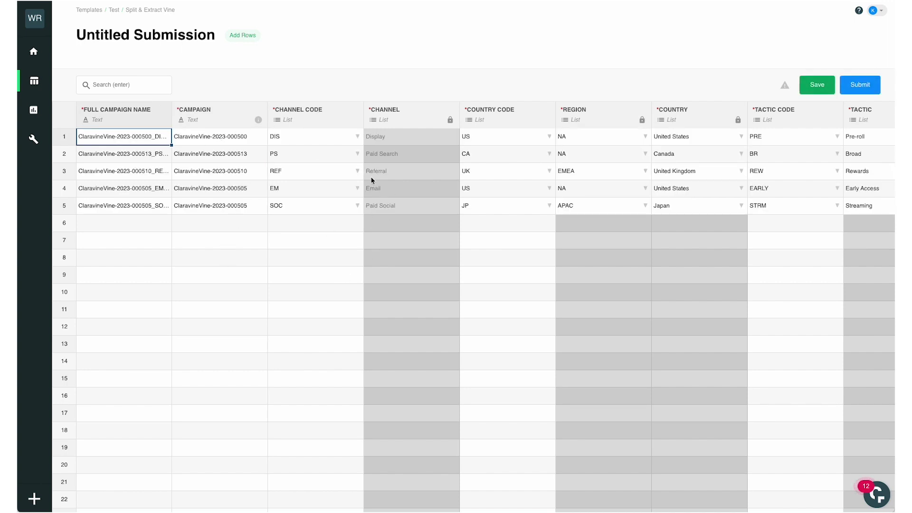
# Step: Examine the Channel, Region, Country and Tactic values filled in for rows 1 to 5
pyautogui.hscroll(3, 378, 174)
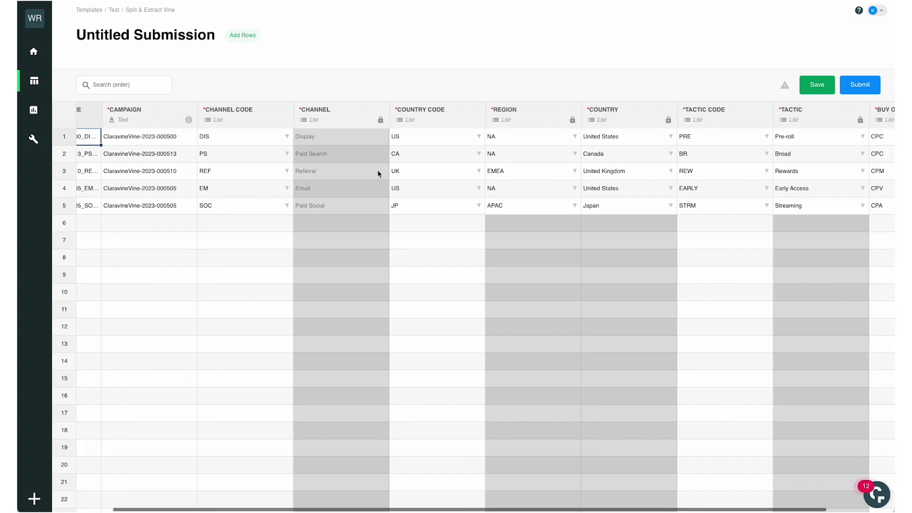
pyautogui.moveTo(329, 138); pyautogui.dragTo(330, 207)
pyautogui.hscroll(2, 366, 188)
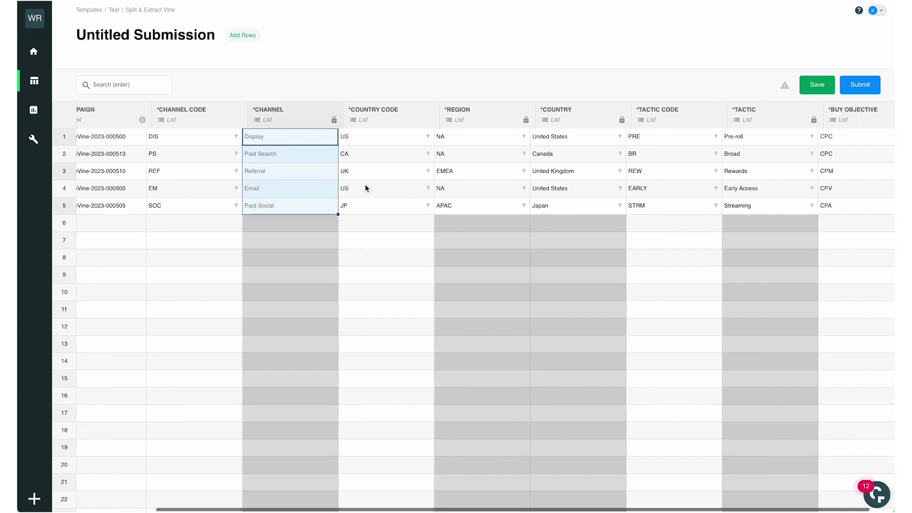
pyautogui.hscroll(1, 367, 188)
pyautogui.moveTo(442, 136); pyautogui.dragTo(538, 202)
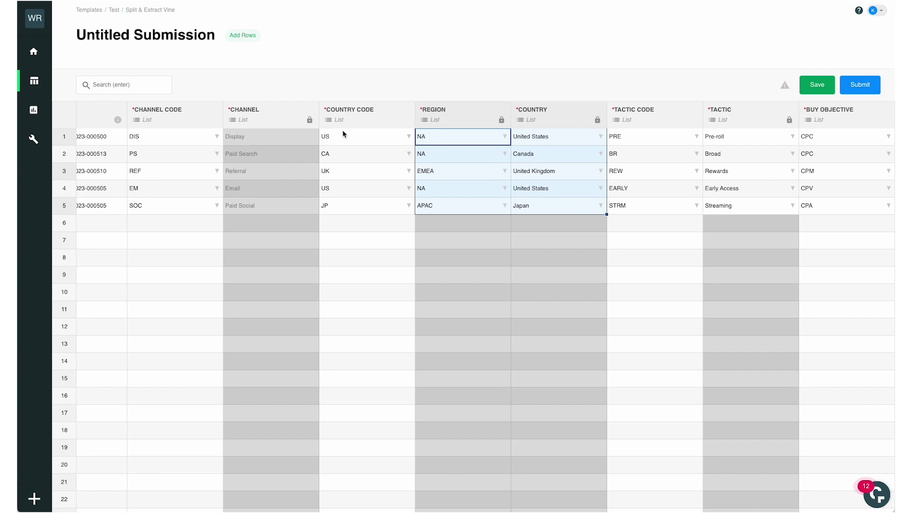
pyautogui.click(537, 240)
pyautogui.click(743, 142)
pyautogui.moveTo(743, 144); pyautogui.dragTo(727, 206)
pyautogui.click(775, 267)
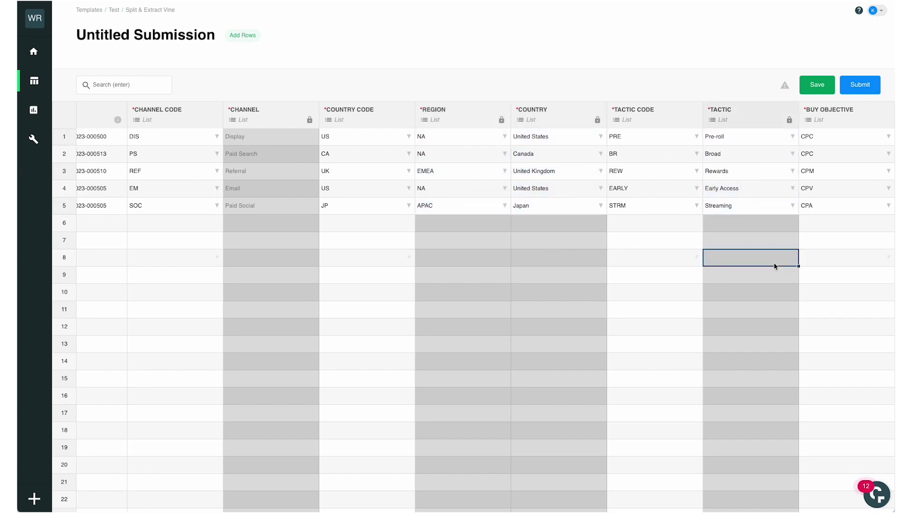
pyautogui.hscroll(-3, 540, 206)
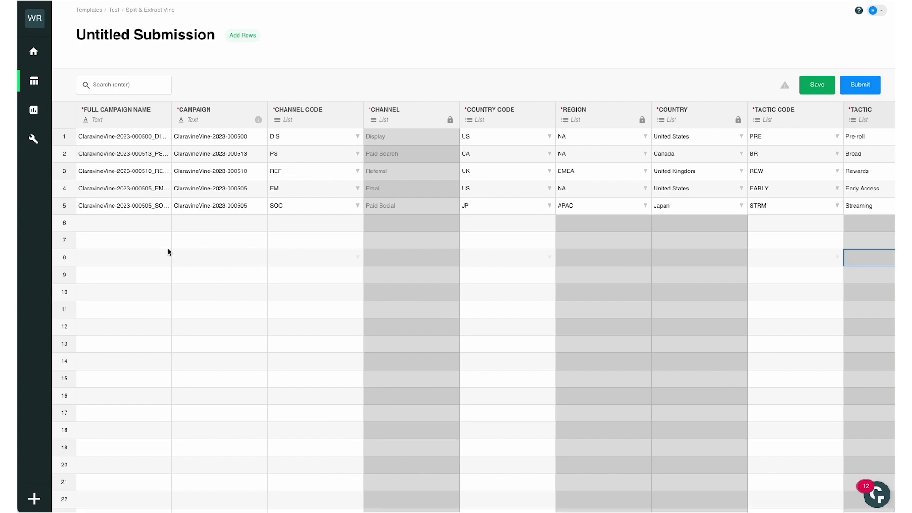
# Step: Paste the second batch of campaign names into Full Campaign Name from row 6 and inspect the flagged cells' warnings
pyautogui.click(137, 228)
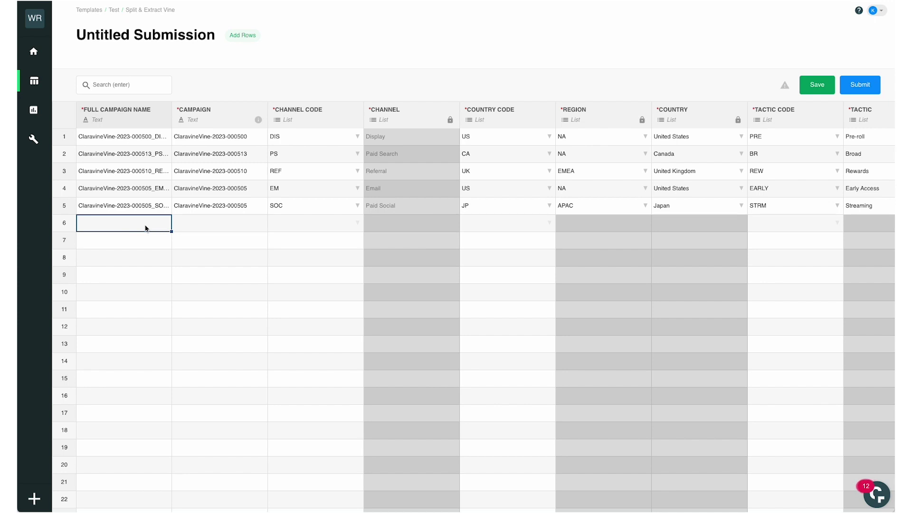
pyautogui.hotkey('ctrl', 'v')
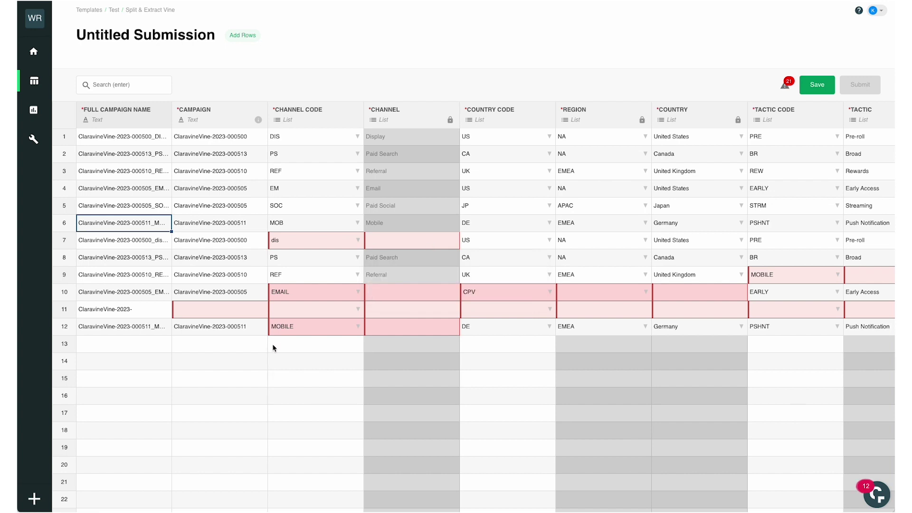
pyautogui.moveTo(308, 244)
pyautogui.moveTo(300, 301)
pyautogui.hscroll(3, 304, 297)
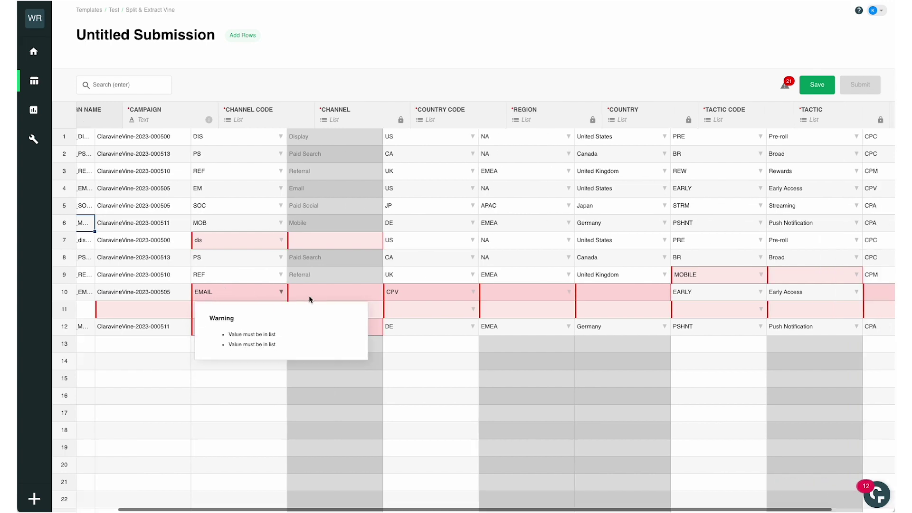
pyautogui.moveTo(879, 305)
# Step: Widen the Full Campaign Name column to show the complete names and compare them with the extracted values
pyautogui.hscroll(-3, 347, 254)
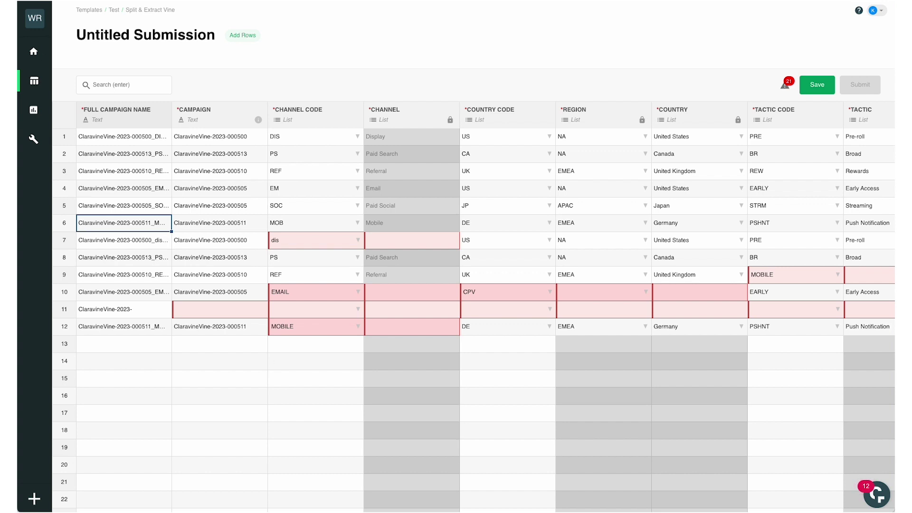
pyautogui.click(172, 116)
pyautogui.moveTo(172, 116); pyautogui.dragTo(285, 118)
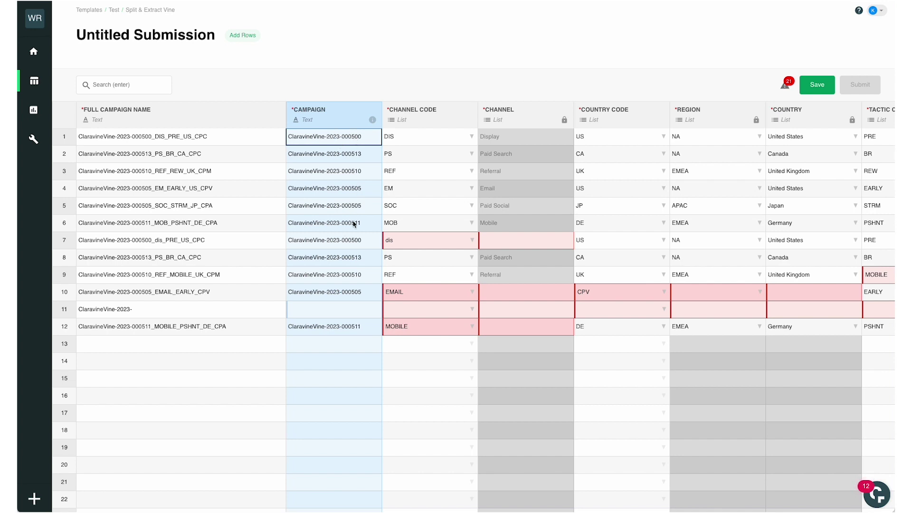
pyautogui.scroll(-1, 352, 223)
pyautogui.scroll(1, 352, 223)
pyautogui.hscroll(1, 352, 223)
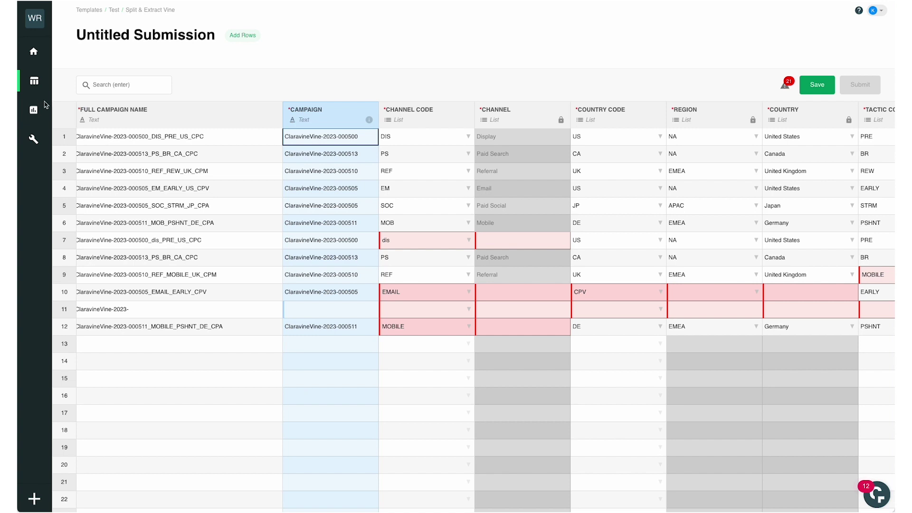
# Step: Leave the submission without saving it and open the POWERED of Split & Extract Vine Field Set
pyautogui.click(29, 144)
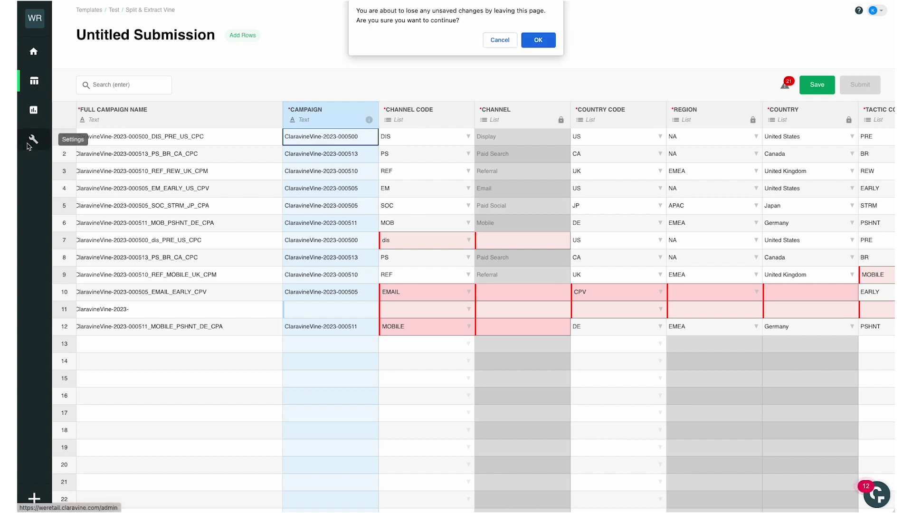
pyautogui.click(547, 44)
pyautogui.click(101, 241)
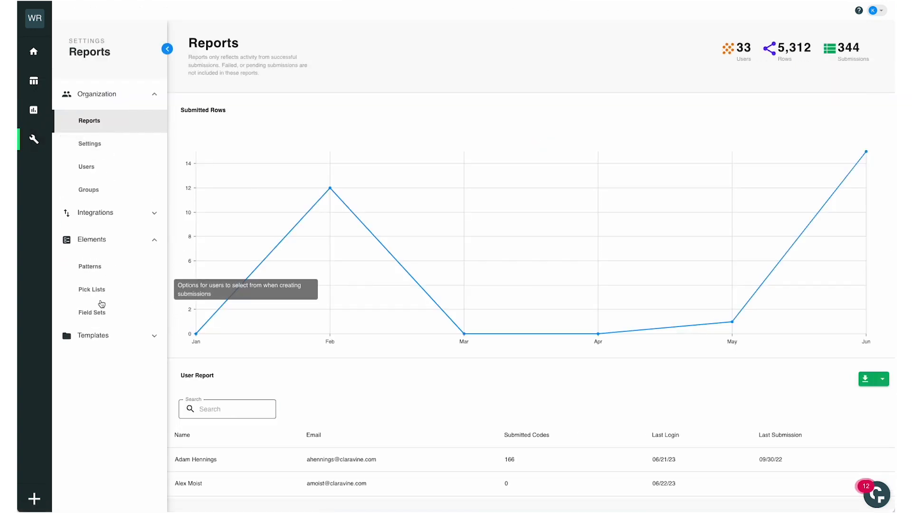
pyautogui.click(95, 313)
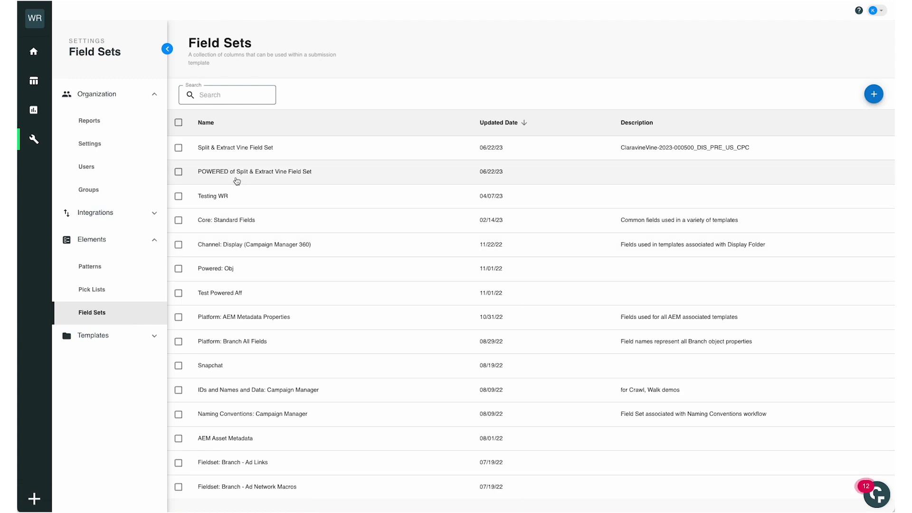
pyautogui.click(274, 175)
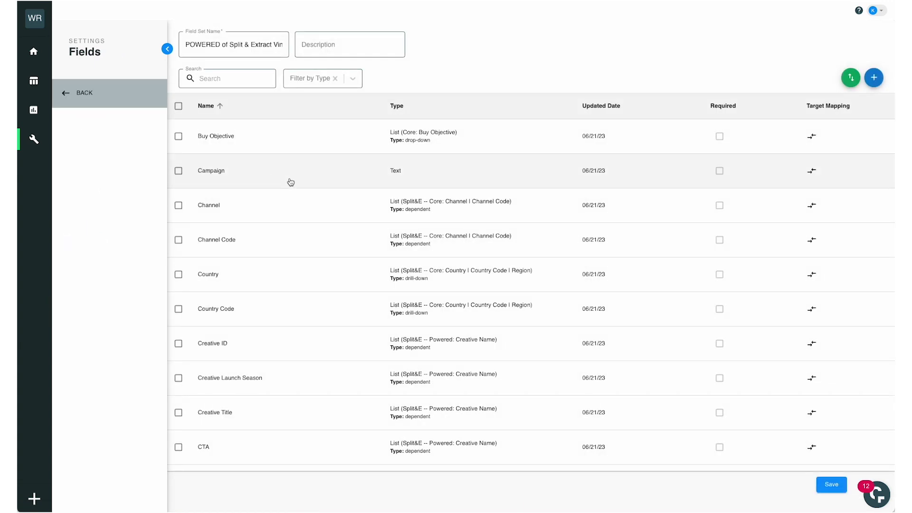
pyautogui.scroll(-7, 380, 252)
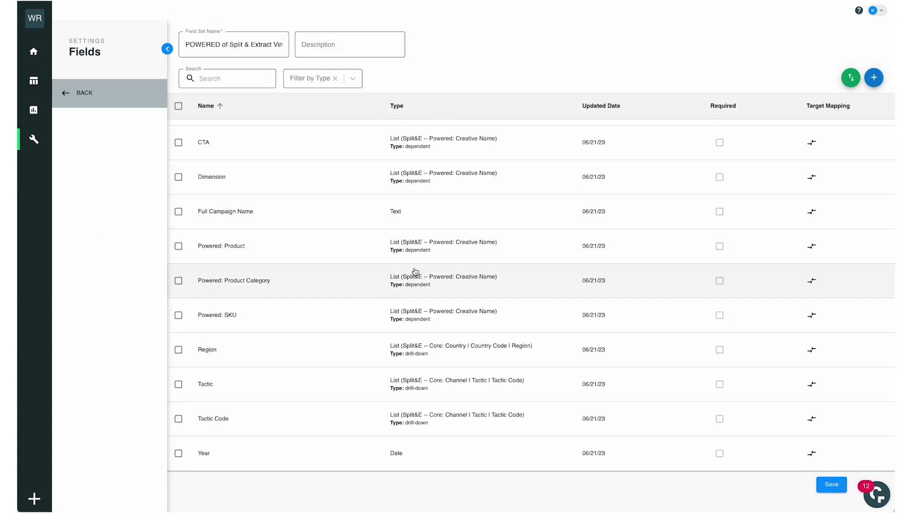
pyautogui.scroll(7, 333, 295)
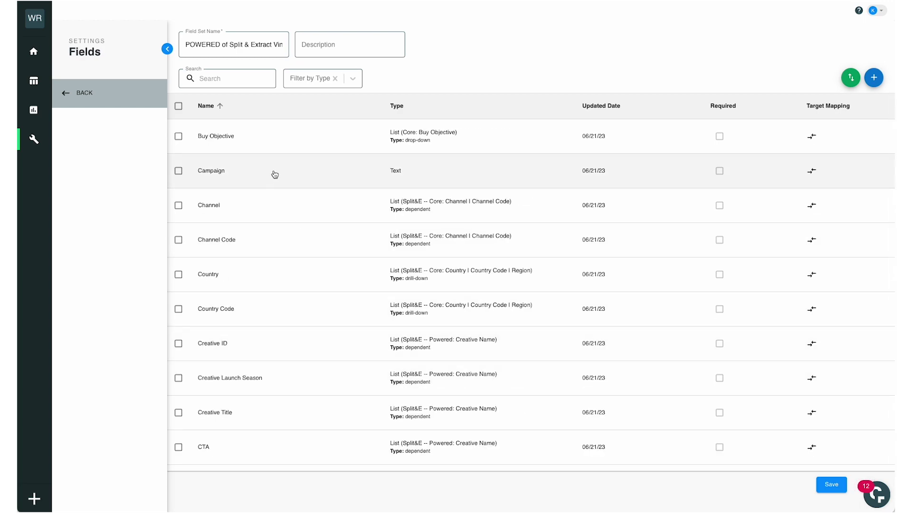
pyautogui.click(275, 175)
pyautogui.scroll(-3, 780, 440)
pyautogui.click(760, 396)
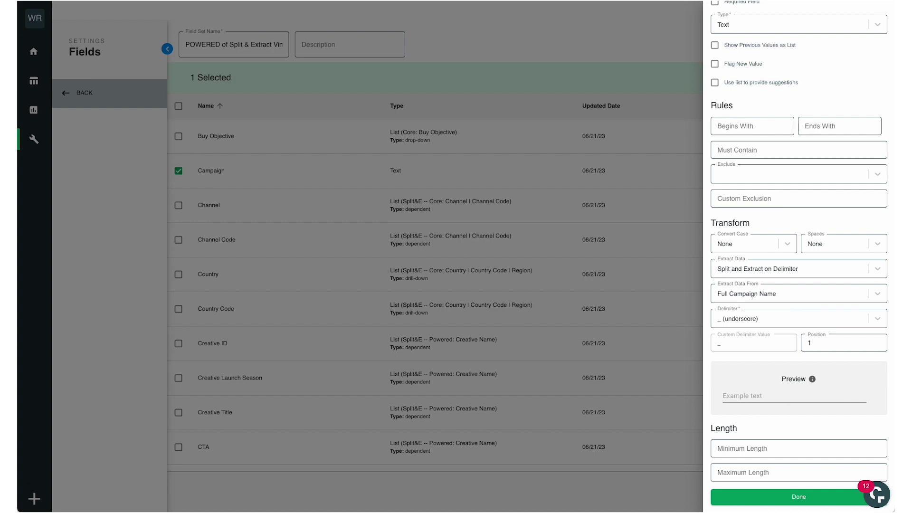
pyautogui.click(749, 397)
pyautogui.write('ClaravineVine-2023-00050_DIS_PRE_US_CPC')
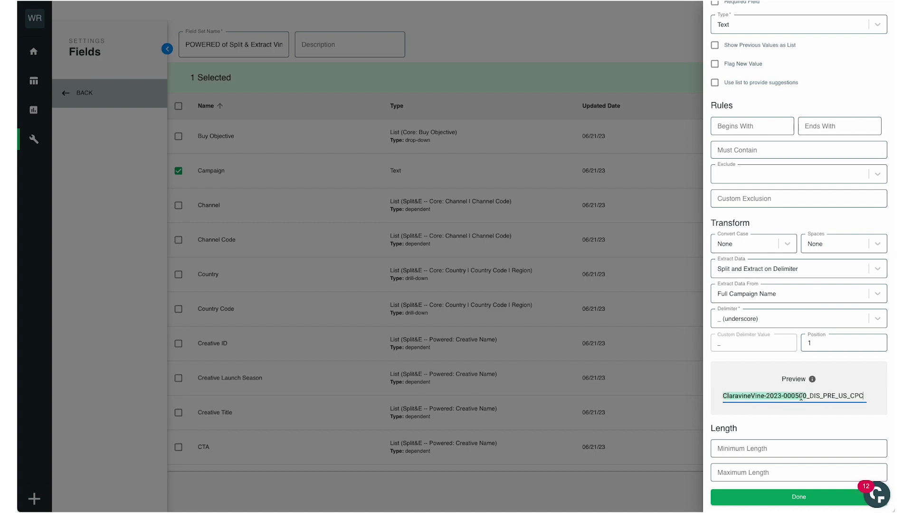
pyautogui.click(352, 197)
# Step: Set the Year field to Split and Extract on Delimiter, taking its data from Campaign
pyautogui.scroll(-5, 353, 283)
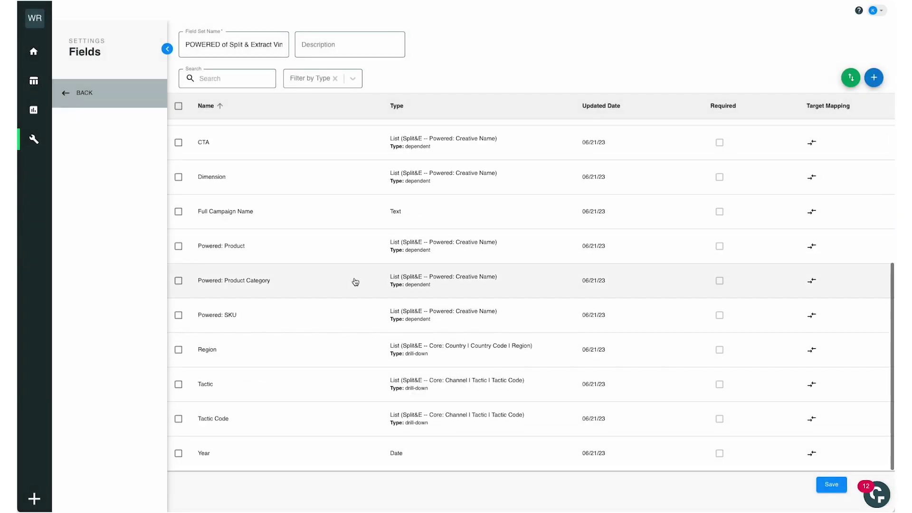
pyautogui.click(287, 457)
pyautogui.click(785, 288)
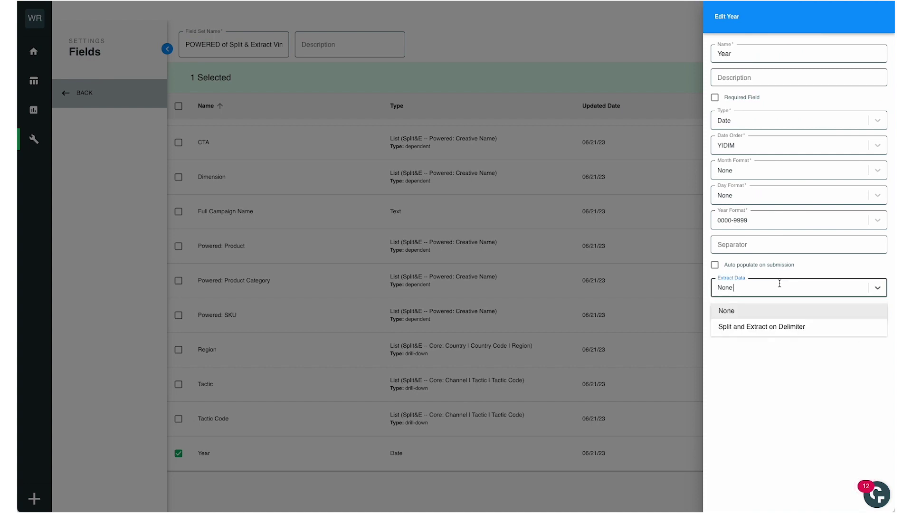
pyautogui.click(756, 325)
pyautogui.click(755, 314)
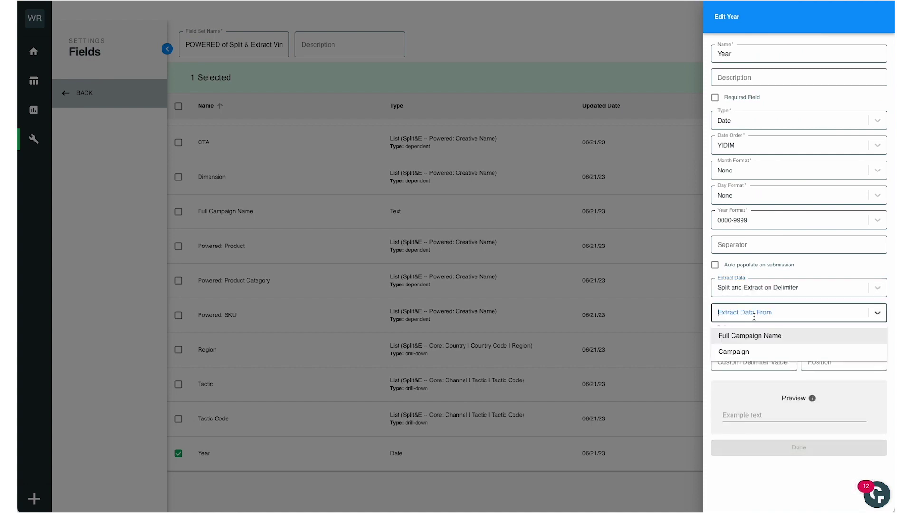
pyautogui.click(750, 352)
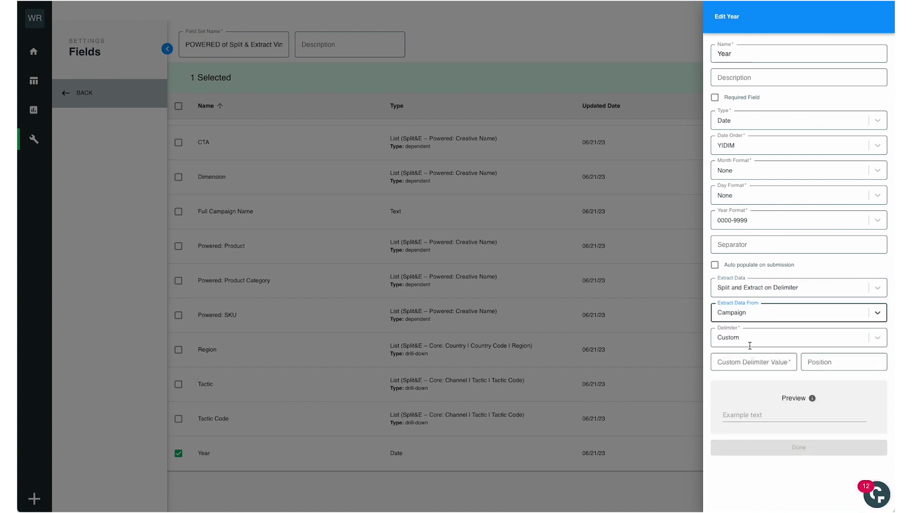
pyautogui.click(752, 343)
pyautogui.click(750, 368)
pyautogui.click(837, 362)
pyautogui.write('1')
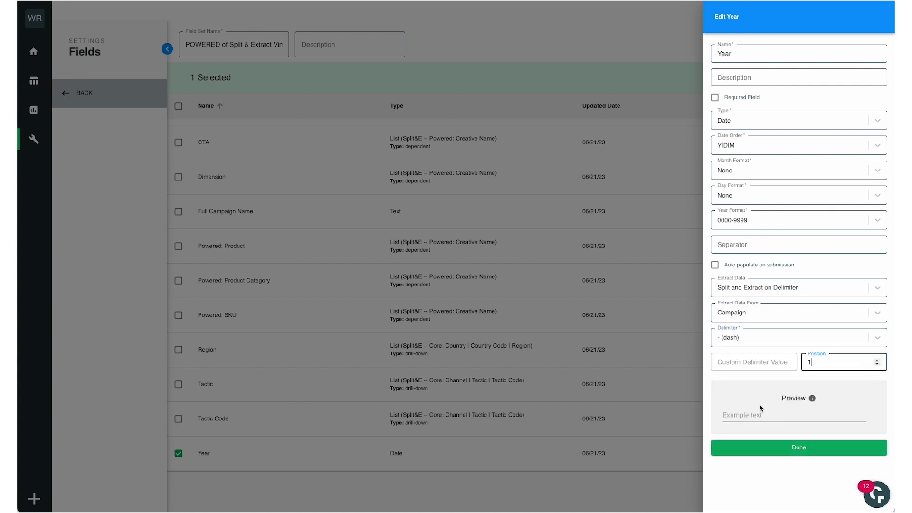
pyautogui.click(749, 415)
pyautogui.hotkey('ctrl', 'v')
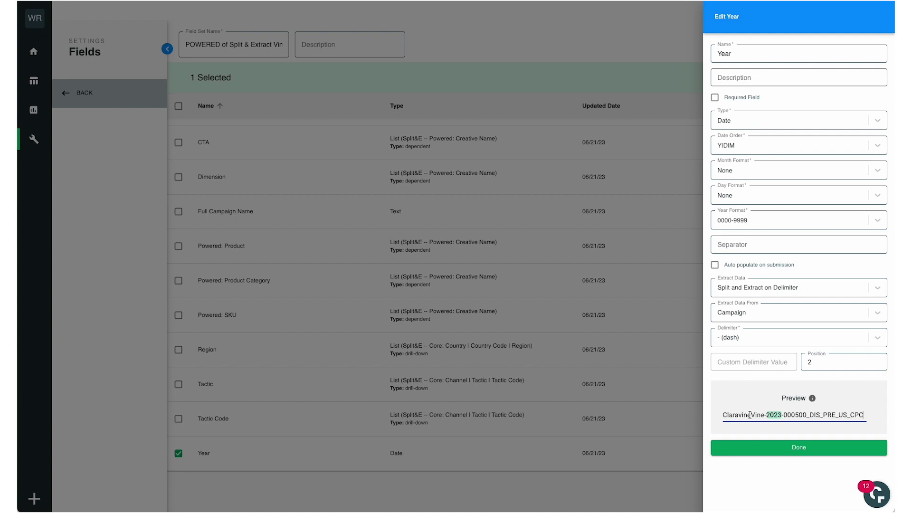
pyautogui.moveTo(808, 414); pyautogui.dragTo(709, 418)
pyautogui.hotkey('ctrl', 'c')
pyautogui.press('BackSpace')
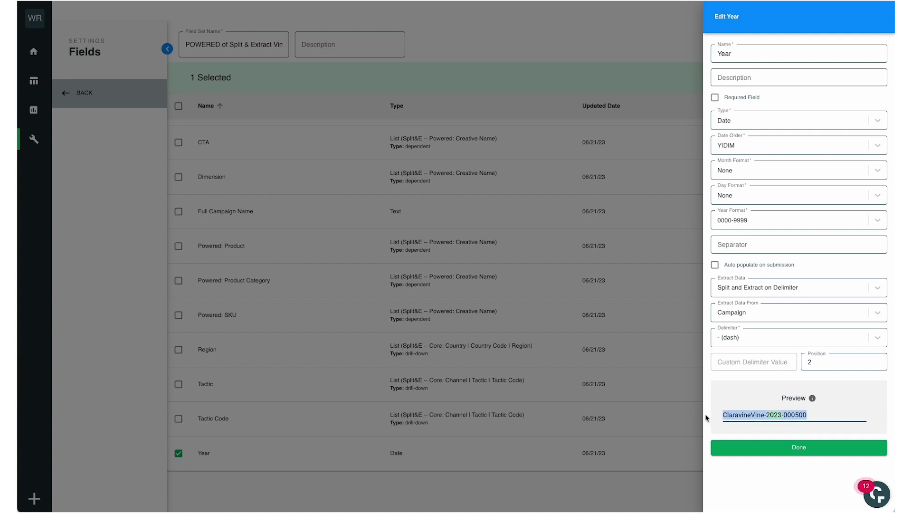
pyautogui.click(803, 448)
# Step: Set the Creative ID field to Split and Extract on Delimiter, taking its data from Campaign
pyautogui.scroll(2, 333, 281)
pyautogui.scroll(2, 333, 280)
pyautogui.click(251, 144)
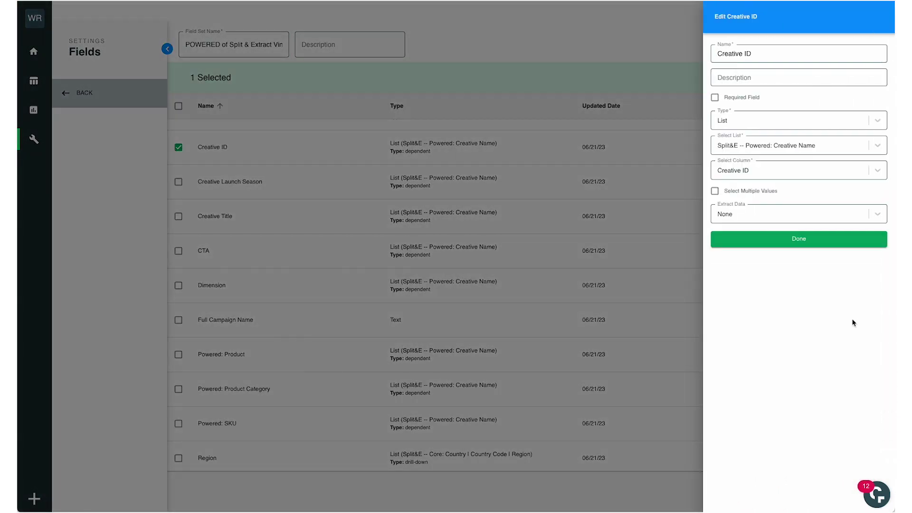
pyautogui.click(763, 216)
pyautogui.click(760, 252)
pyautogui.click(760, 238)
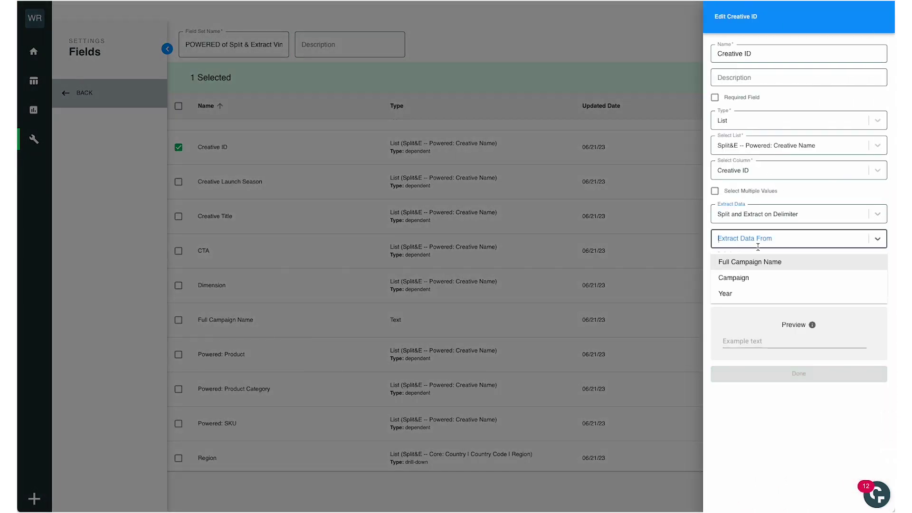
pyautogui.click(751, 277)
# Step: Extract Creative ID at position 3 using the - (dash) delimiter
pyautogui.click(753, 267)
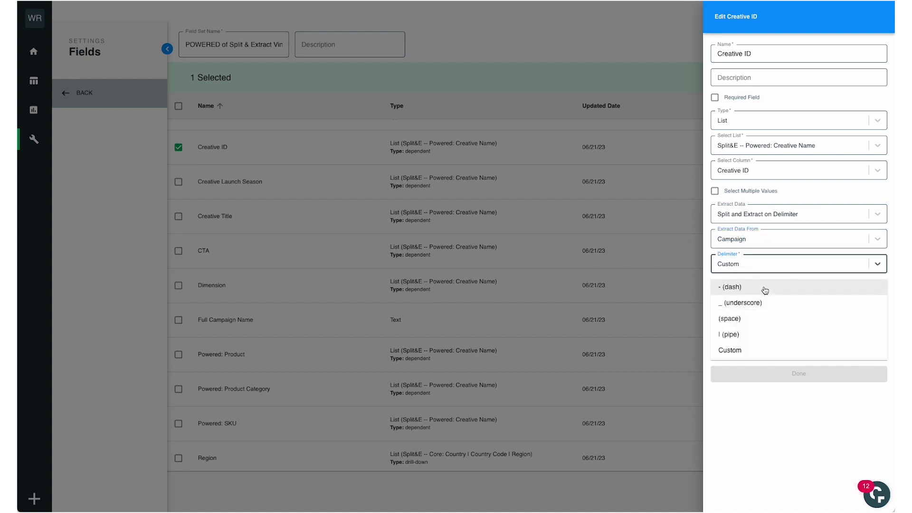
pyautogui.click(764, 287)
pyautogui.click(843, 288)
pyautogui.write('3')
pyautogui.click(794, 342)
pyautogui.hotkey('ctrl', 'v')
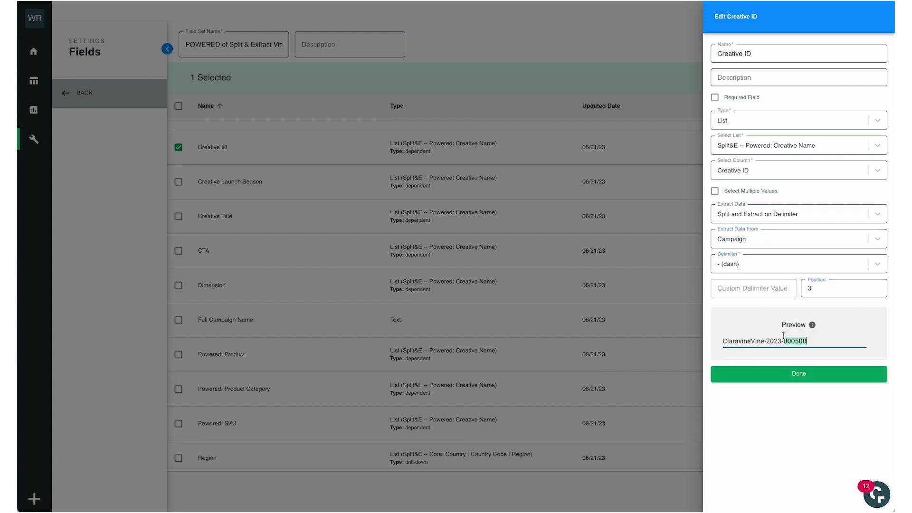
pyautogui.click(798, 374)
pyautogui.click(826, 484)
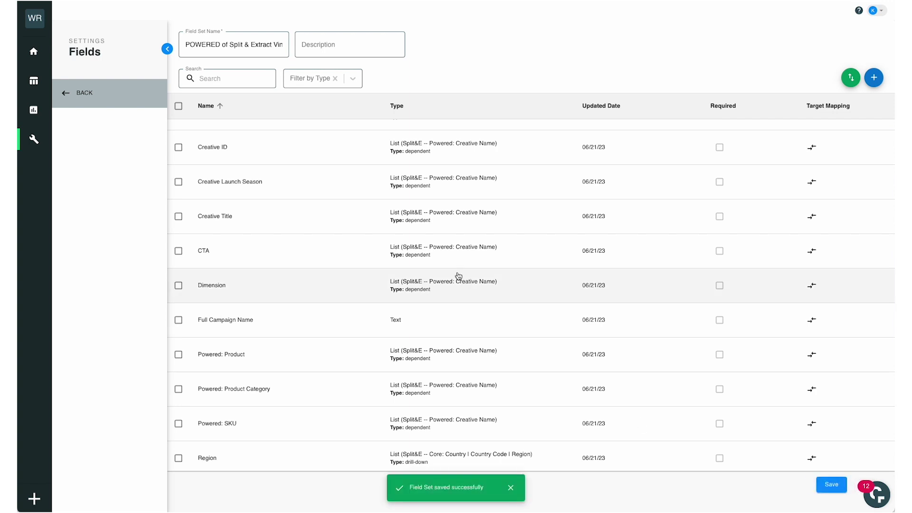
# Step: Search the templates for split and open Powered Creative of Split & Extract Vine as a new submission
pyautogui.click(34, 80)
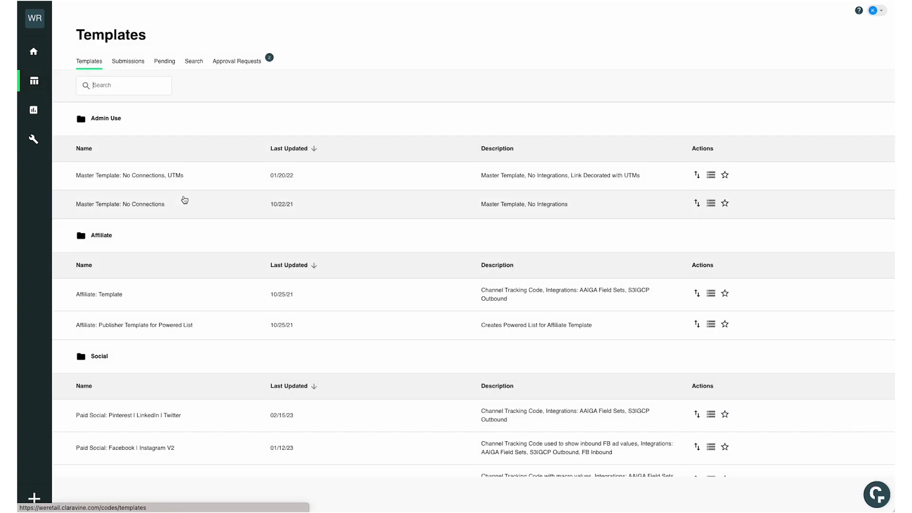
pyautogui.write('sp')
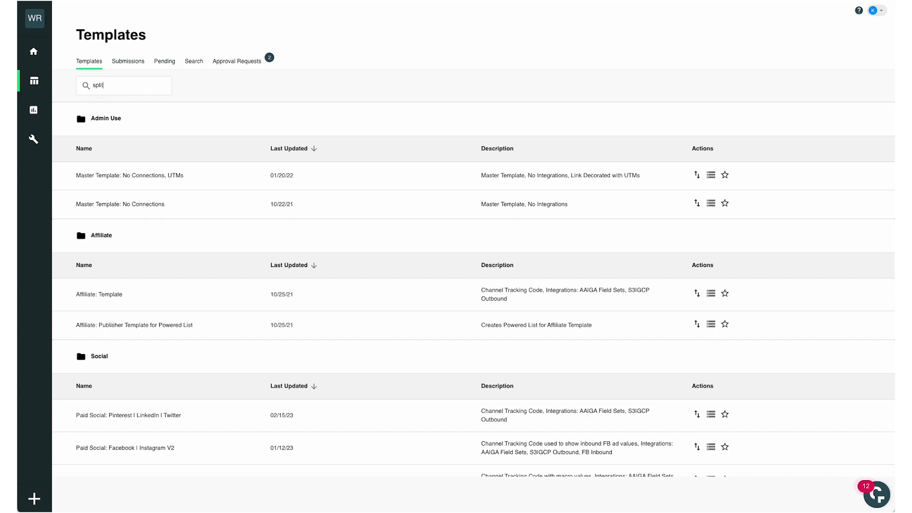
pyautogui.write('lit')
pyautogui.click(141, 179)
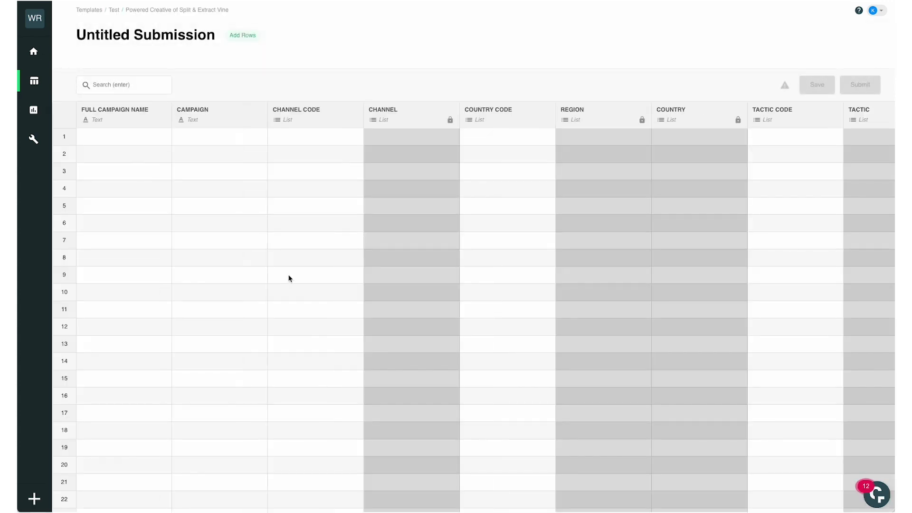
# Step: Try filling the dependent creative fields by choosing Creative ID 000501 in row 1 of the submission
pyautogui.hscroll(15, 291, 276)
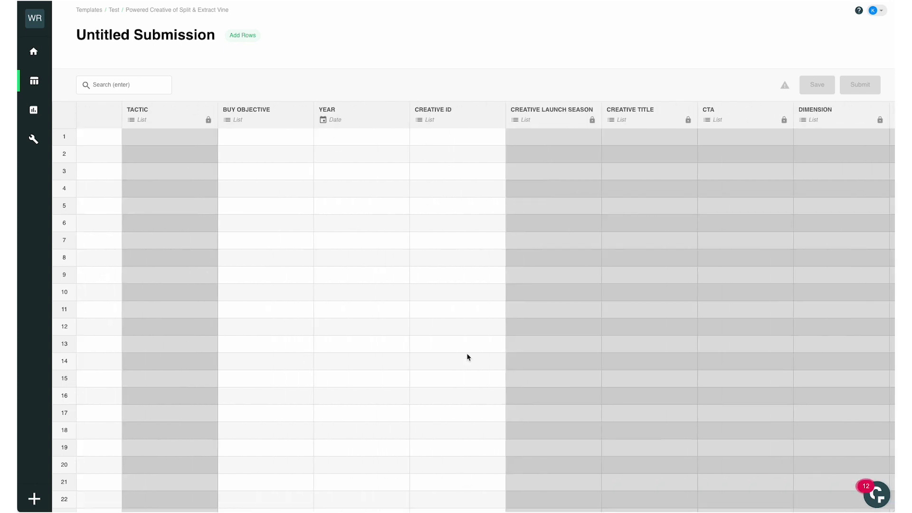
pyautogui.hscroll(10, 427, 300)
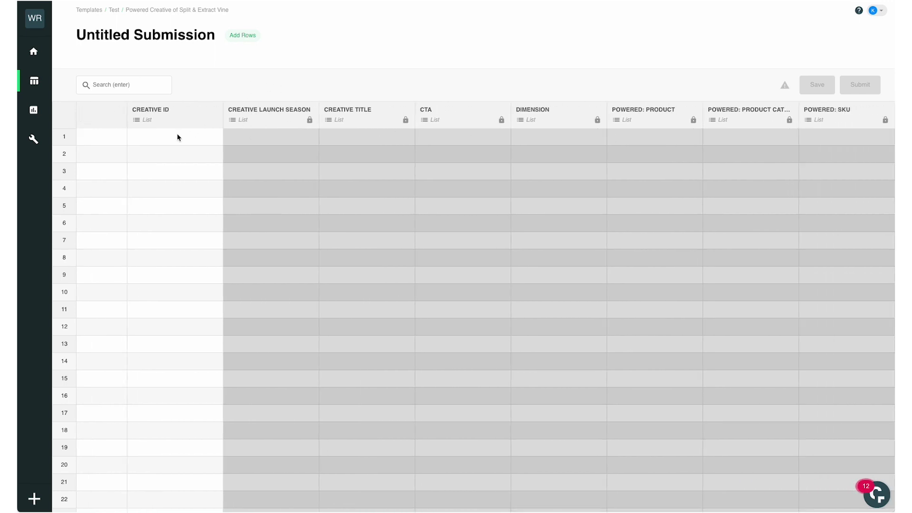
pyautogui.click(193, 143)
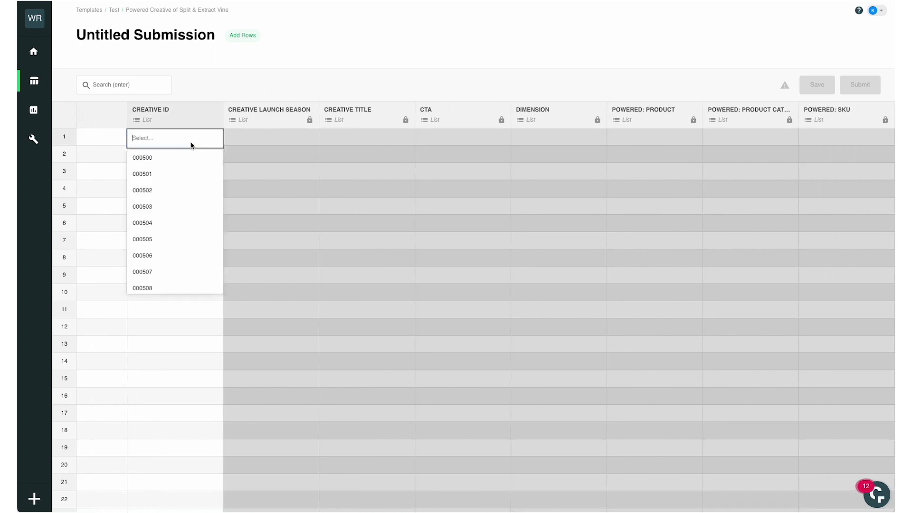
pyautogui.scroll(-3, 169, 197)
pyautogui.scroll(3, 164, 190)
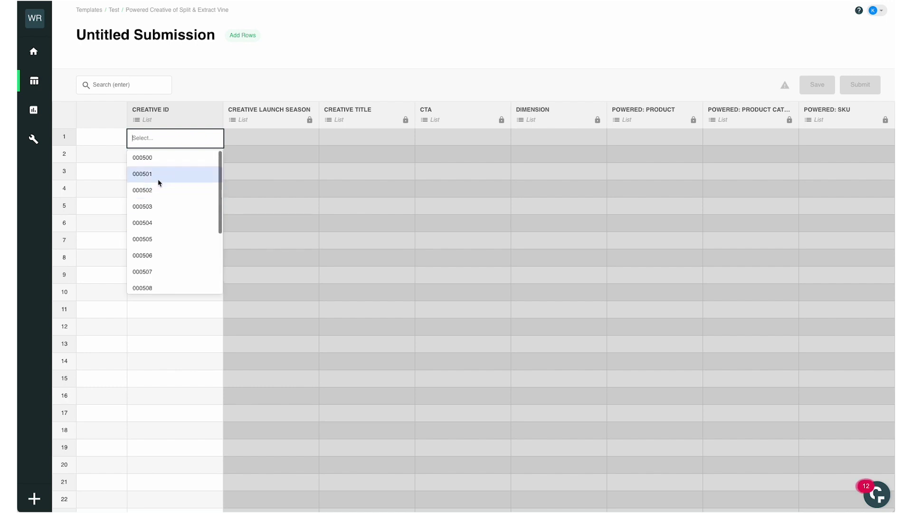
pyautogui.click(171, 164)
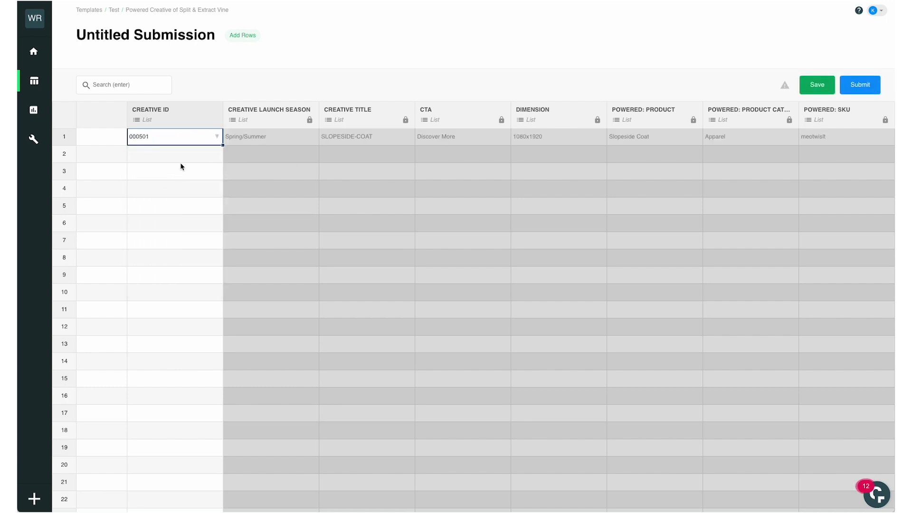
# Step: Paste the five copied campaign names into Full Campaign Name from row 1 and widen that column to fit them
pyautogui.hscroll(-5, 179, 149)
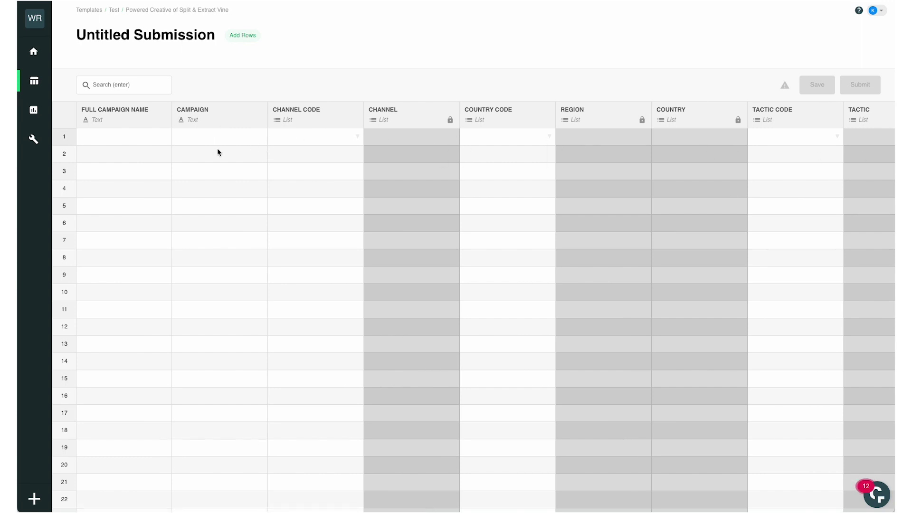
pyautogui.click(127, 138)
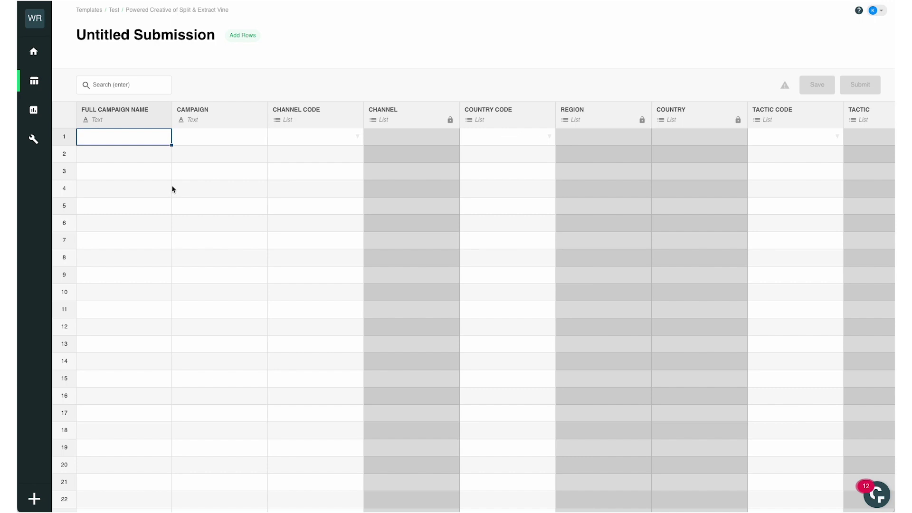
pyautogui.hotkey('ctrl', 'v')
pyautogui.moveTo(170, 117); pyautogui.dragTo(263, 117)
# Step: Examine the extracted Campaign, Year and Creative ID values and the dependent creative and product fields across all five rows
pyautogui.hscroll(5, 456, 163)
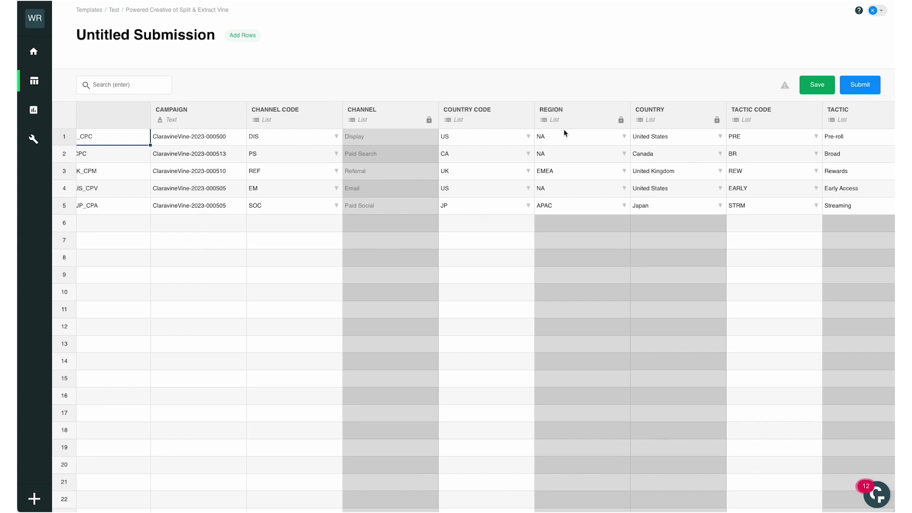
pyautogui.hscroll(10, 564, 130)
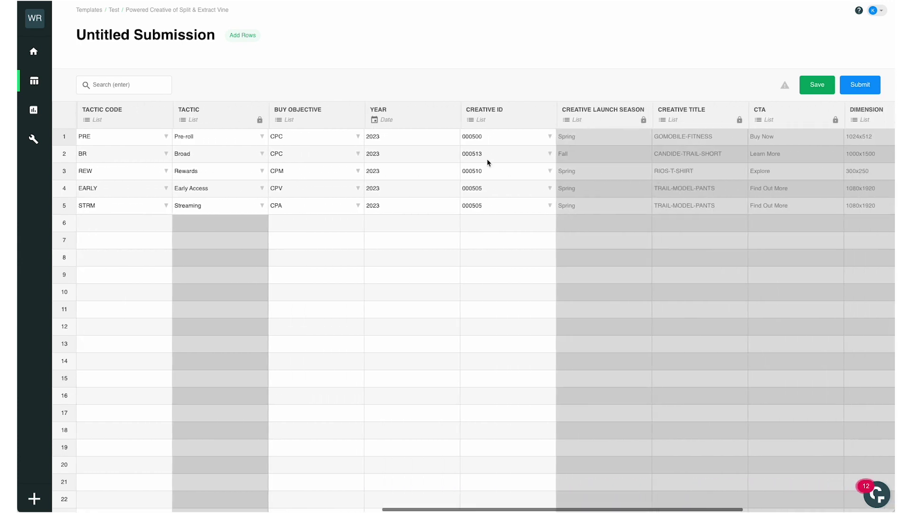
pyautogui.hscroll(6, 356, 138)
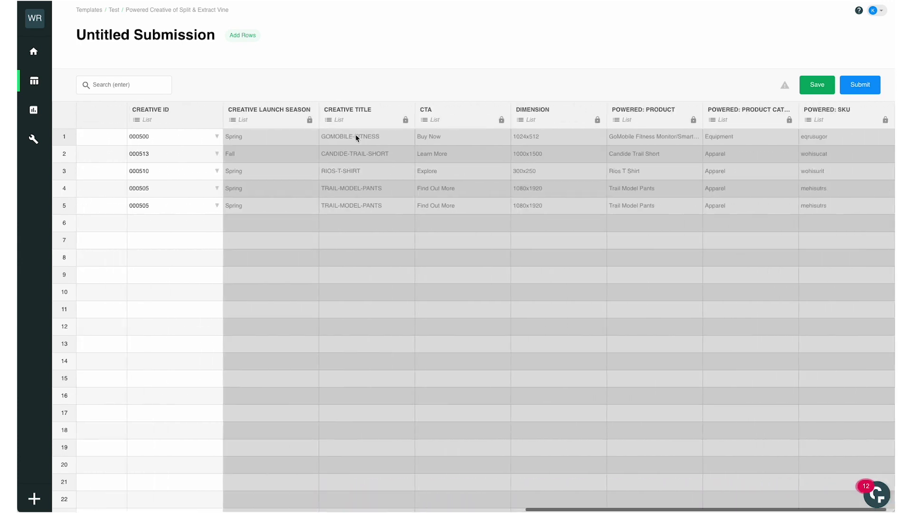
pyautogui.hscroll(-2, 347, 136)
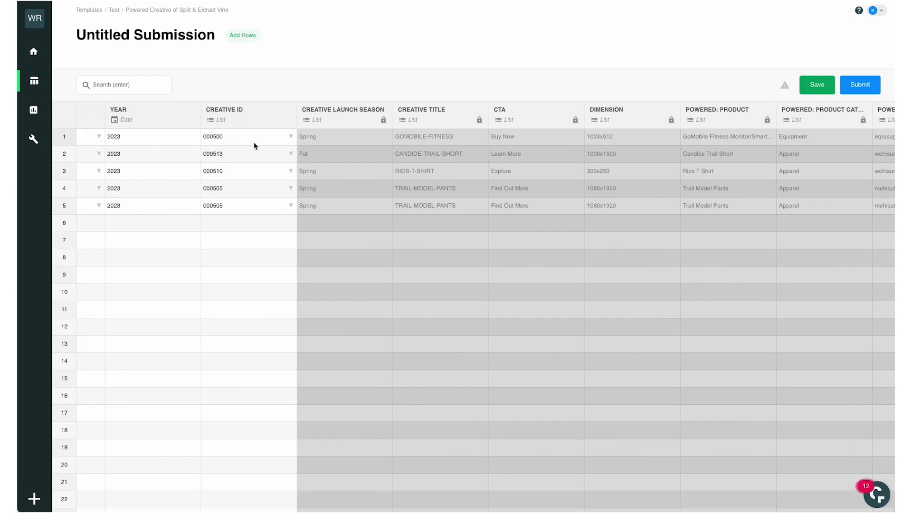
pyautogui.hscroll(2, 257, 145)
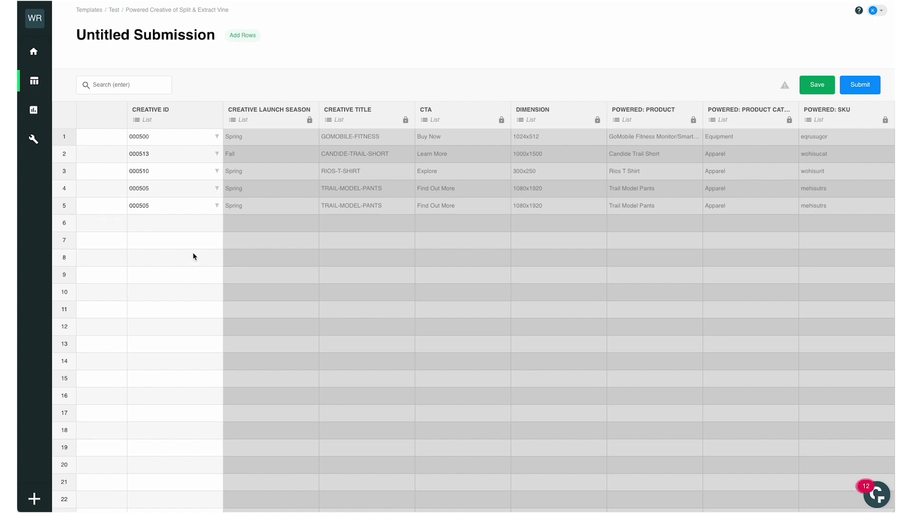
pyautogui.hscroll(-10, 204, 285)
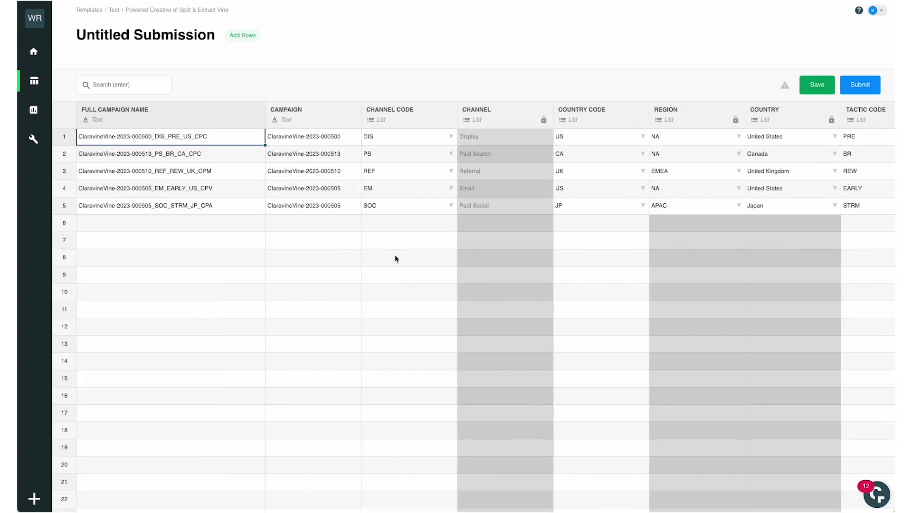
pyautogui.hscroll(10, 395, 257)
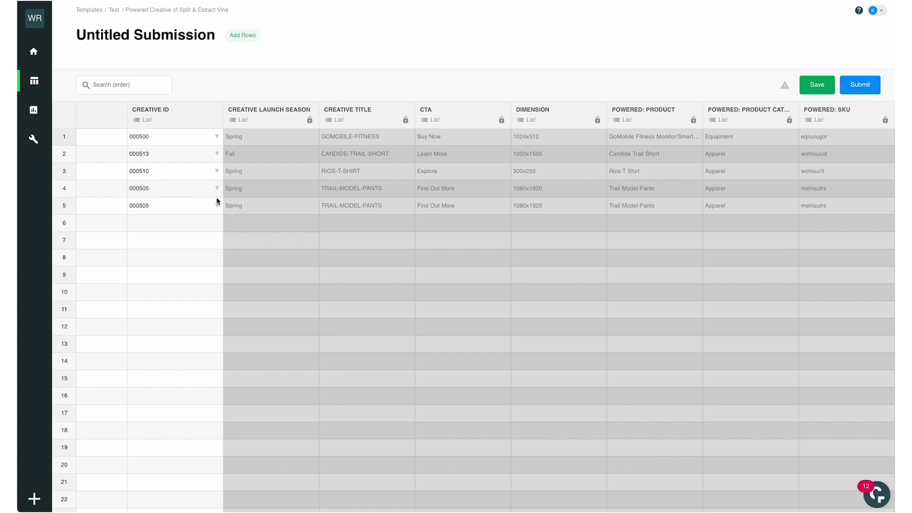
pyautogui.hscroll(-15, 217, 201)
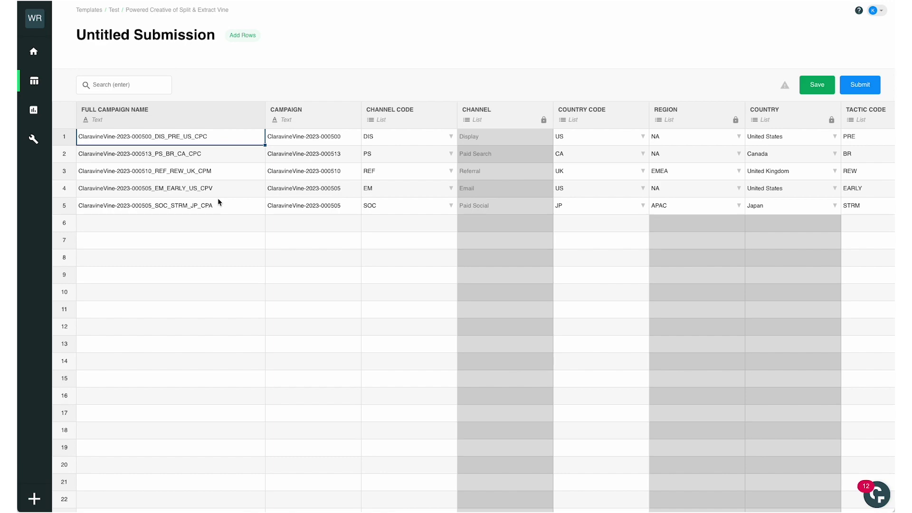